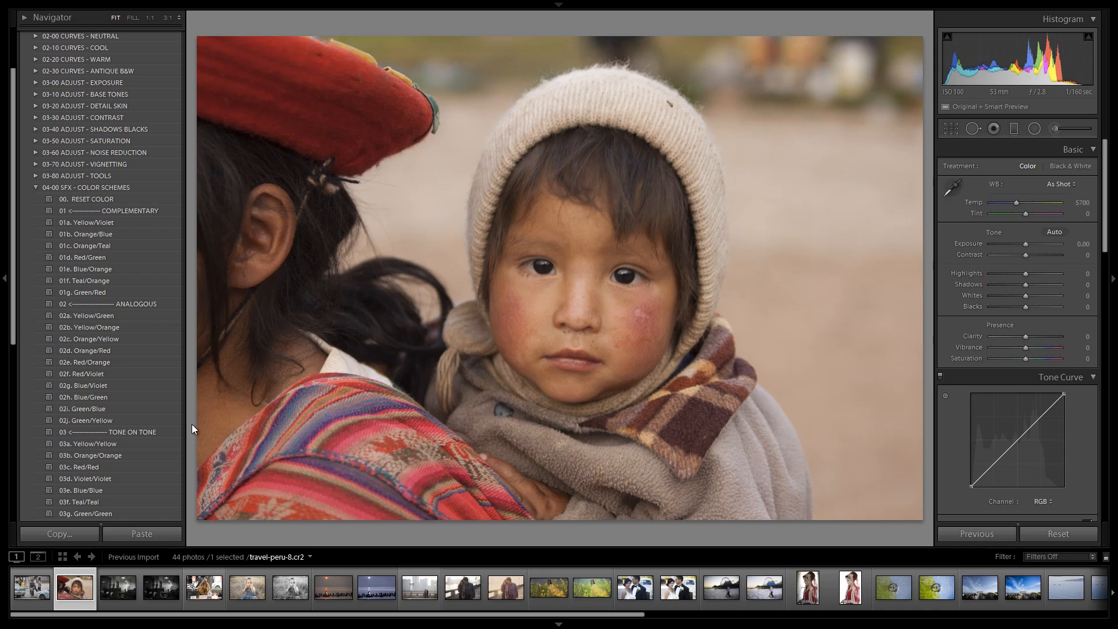
Show the photo's camera info overlay and inspect the child's eyes and forehead at 1:1 magnification
scroll(193, 216, up, 3)
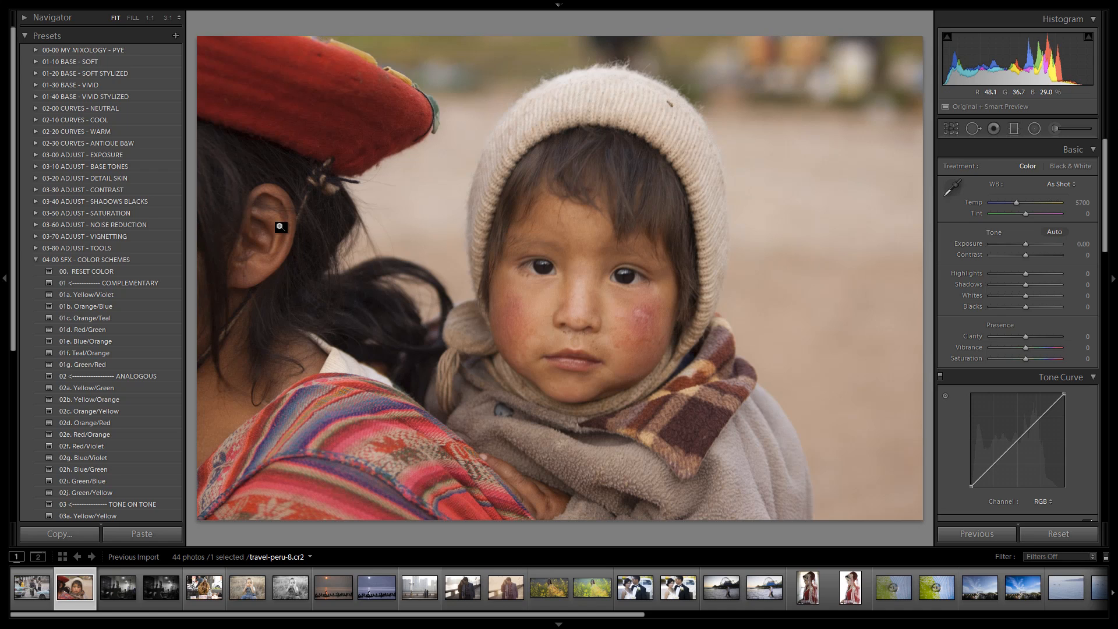
key(i)
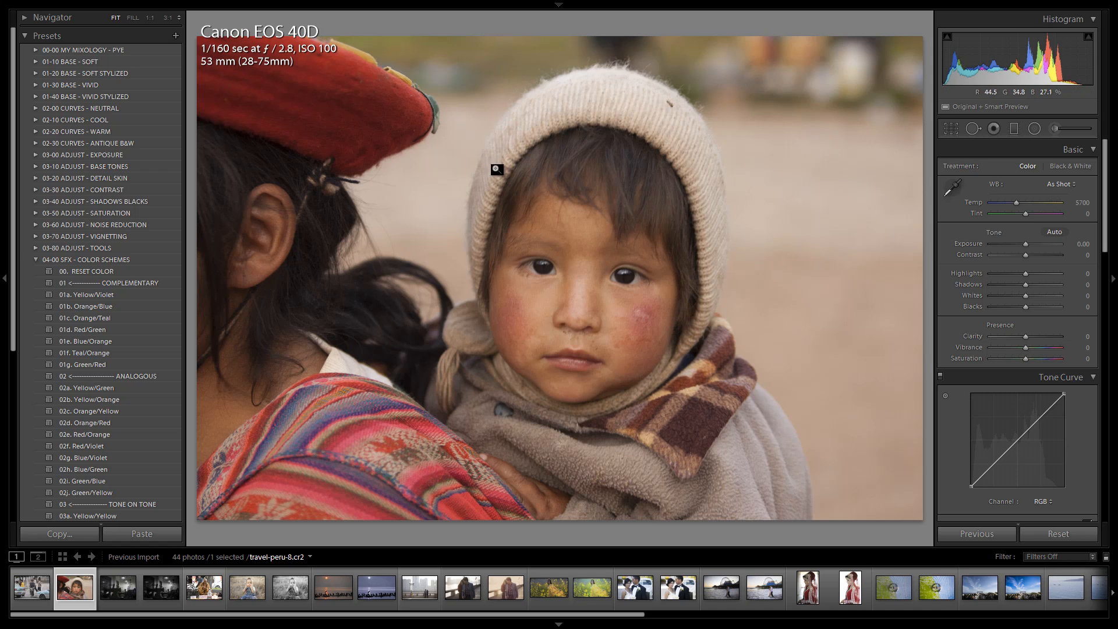
click(573, 207)
drag(619, 284, 592, 239)
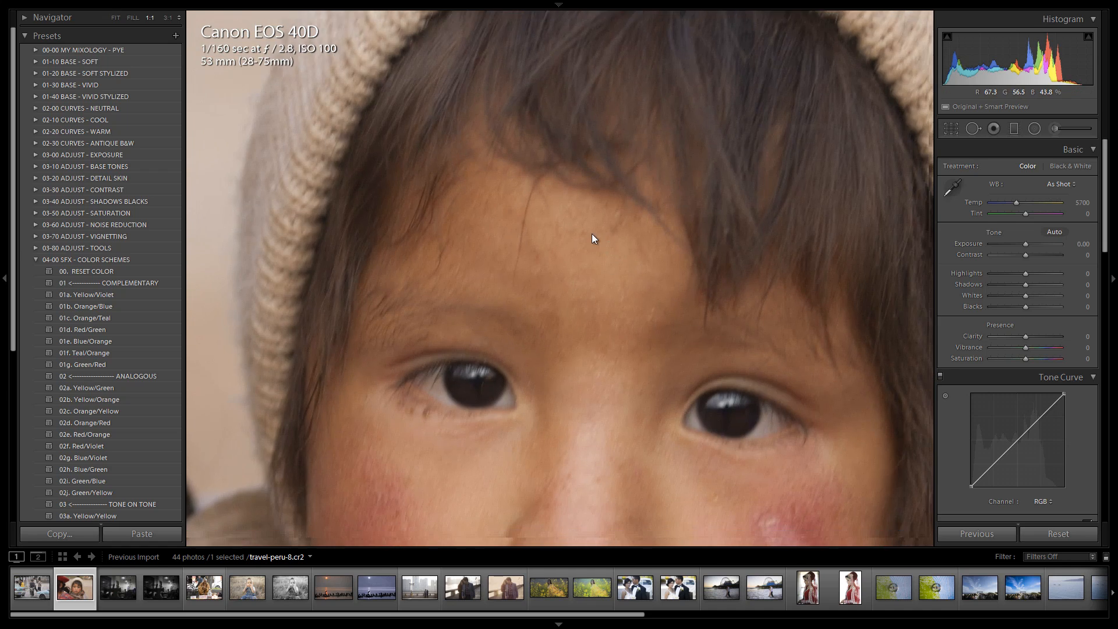
drag(667, 286, 628, 235)
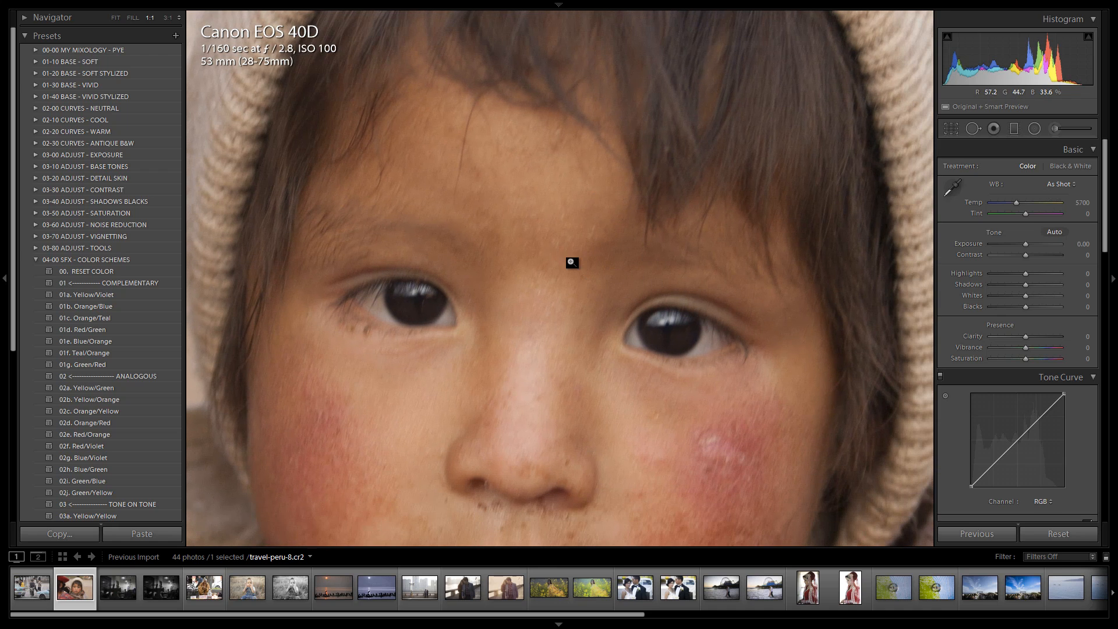
click(570, 258)
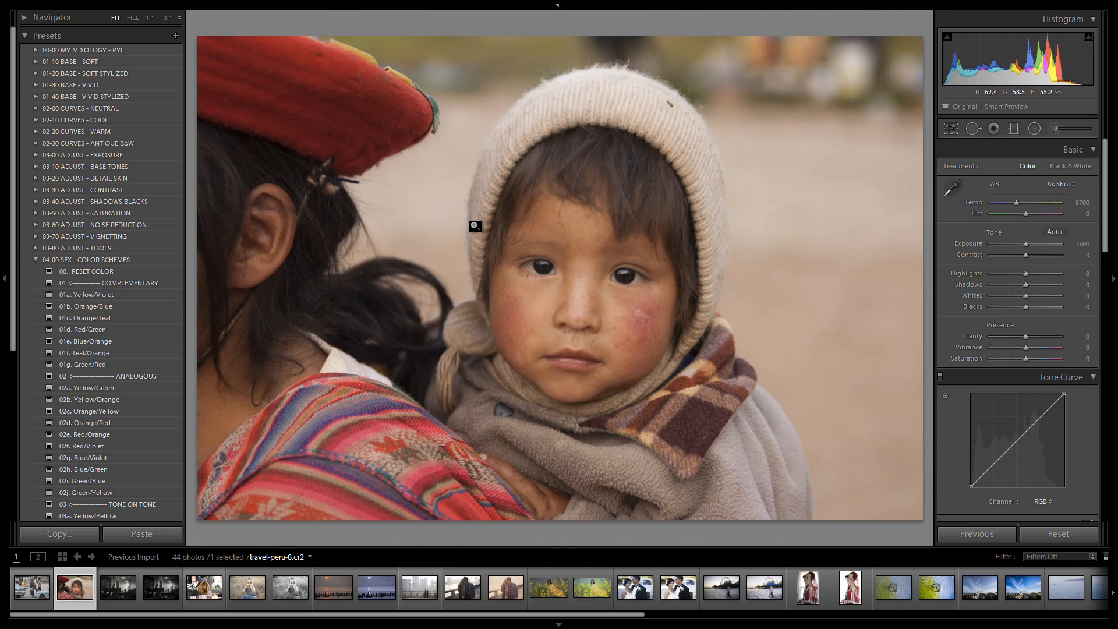
Apply the 37a. HDR Heavy Grunge - Desat preset from the 01-30 BASE - VIVID group to the photo
click(36, 85)
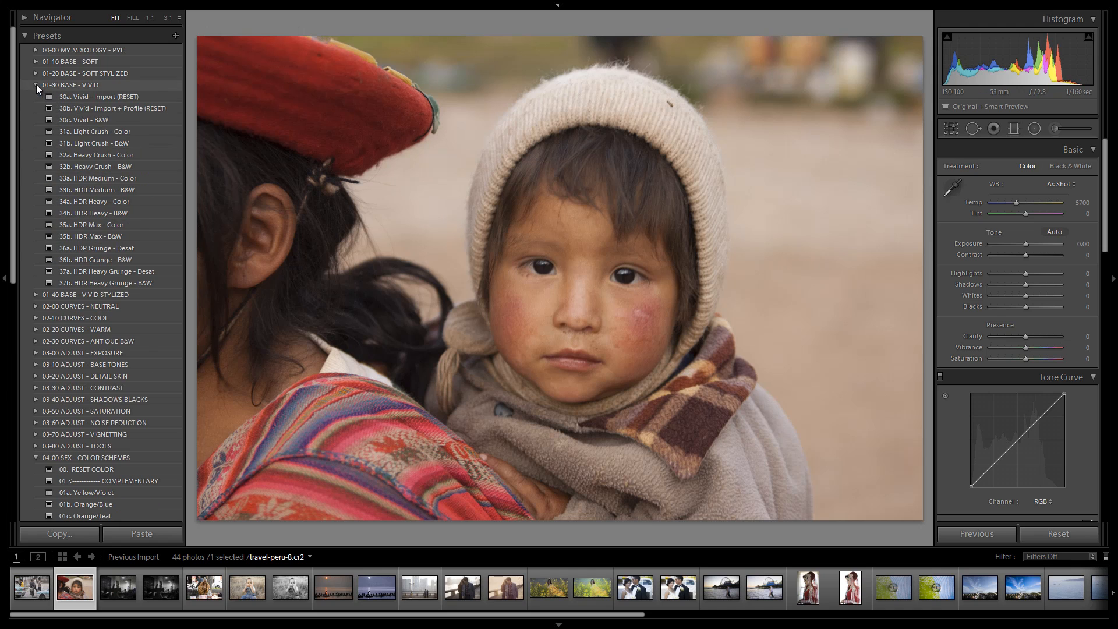
click(114, 248)
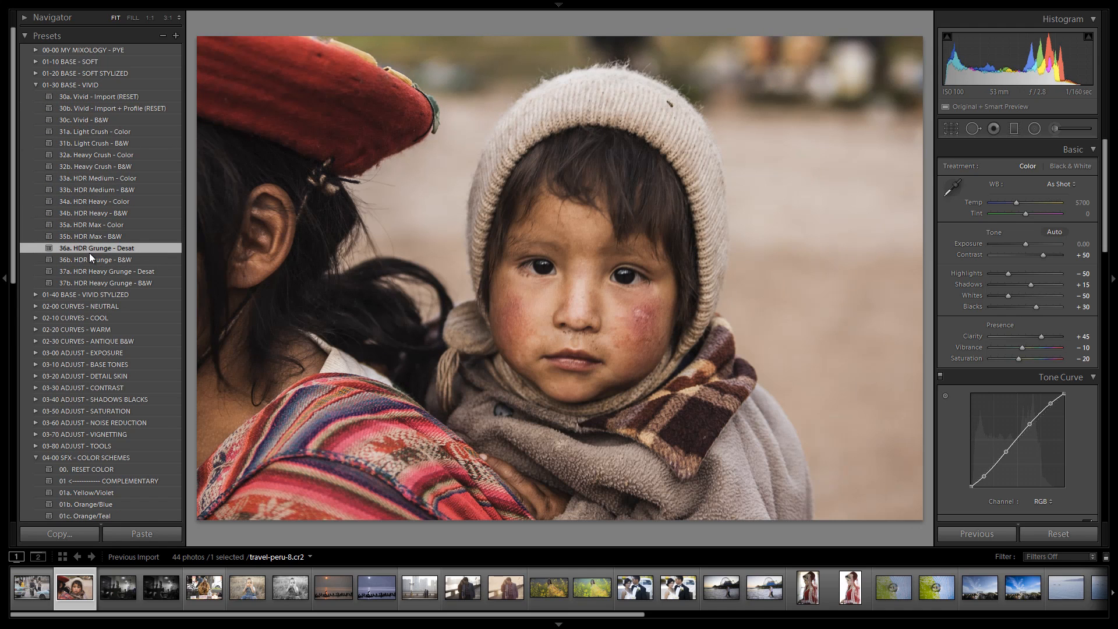
click(130, 269)
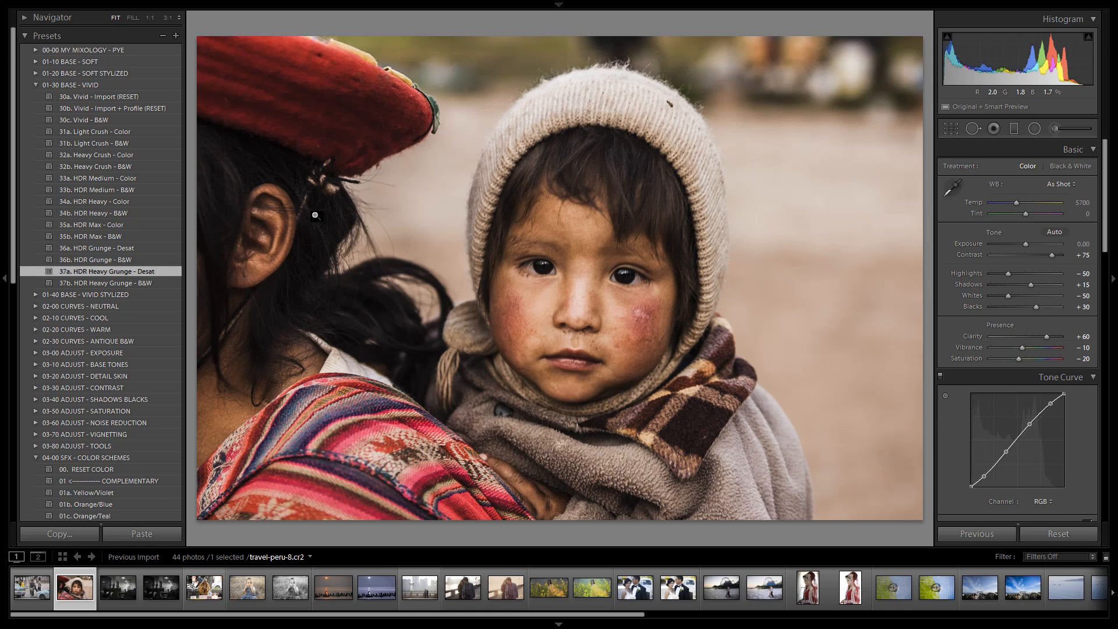
Crop the photo to a 2 x 1 aspect ratio, slightly tightened, with the child's face vertically centred in the frame
key(r)
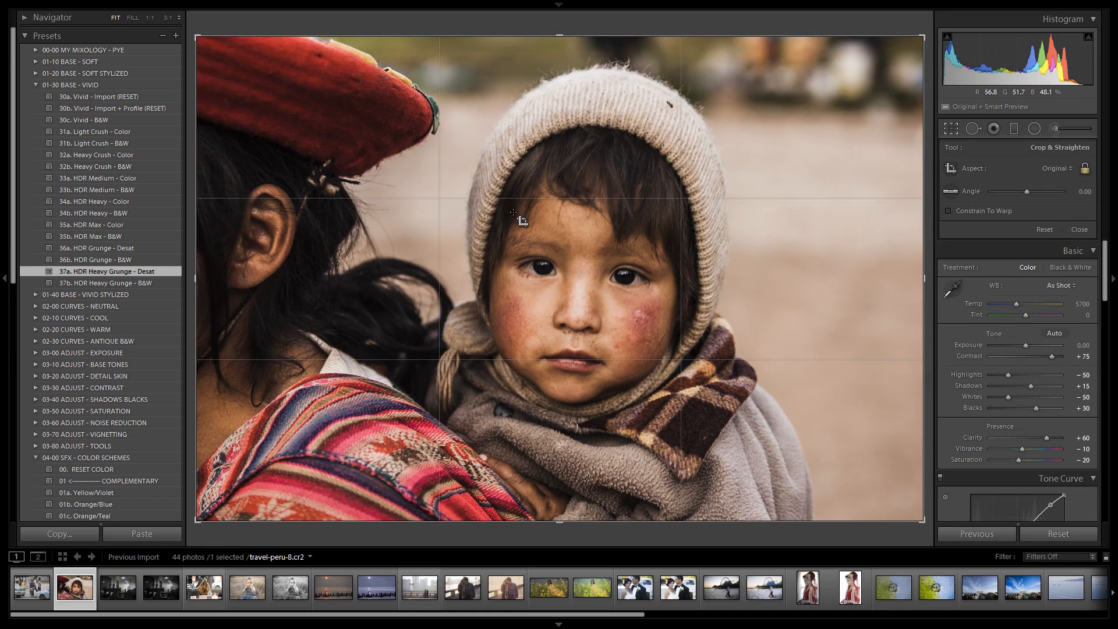
click(1051, 169)
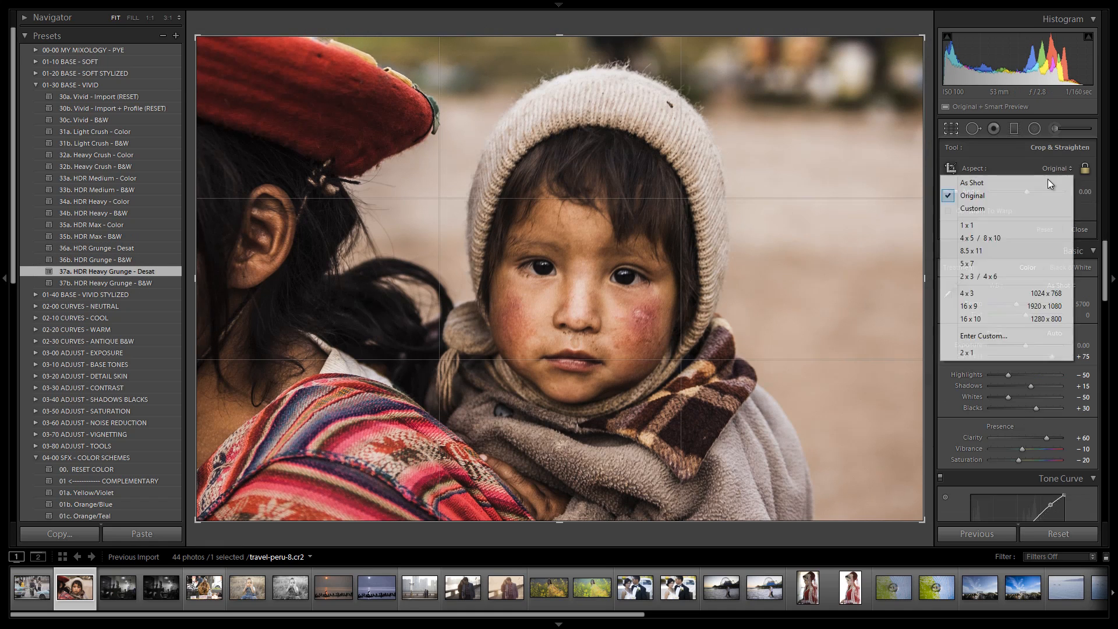
click(997, 353)
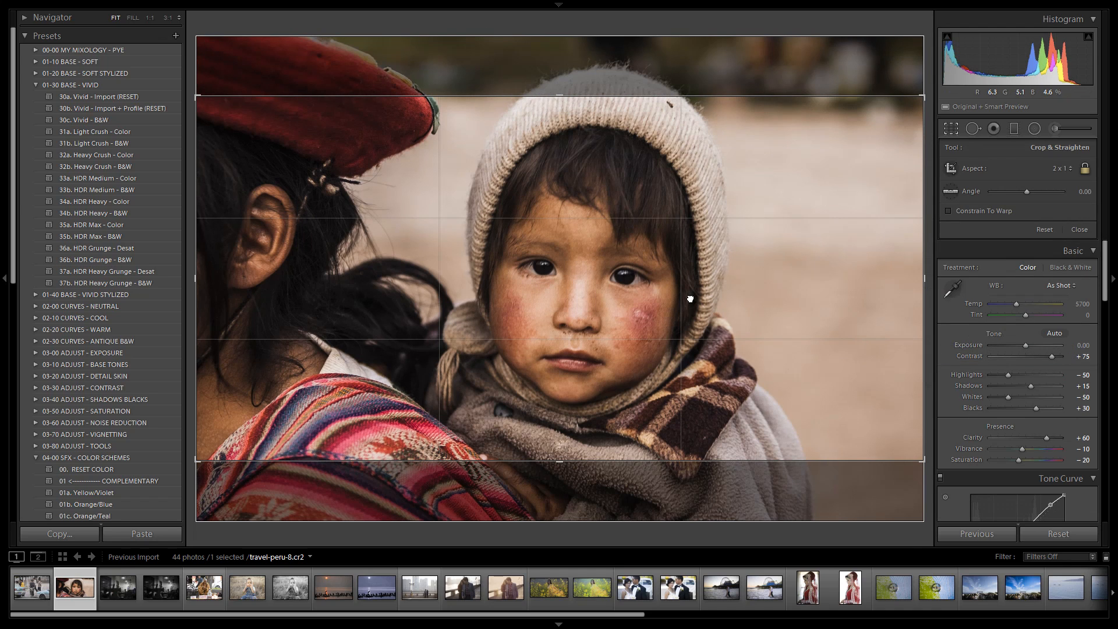
drag(691, 297, 687, 299)
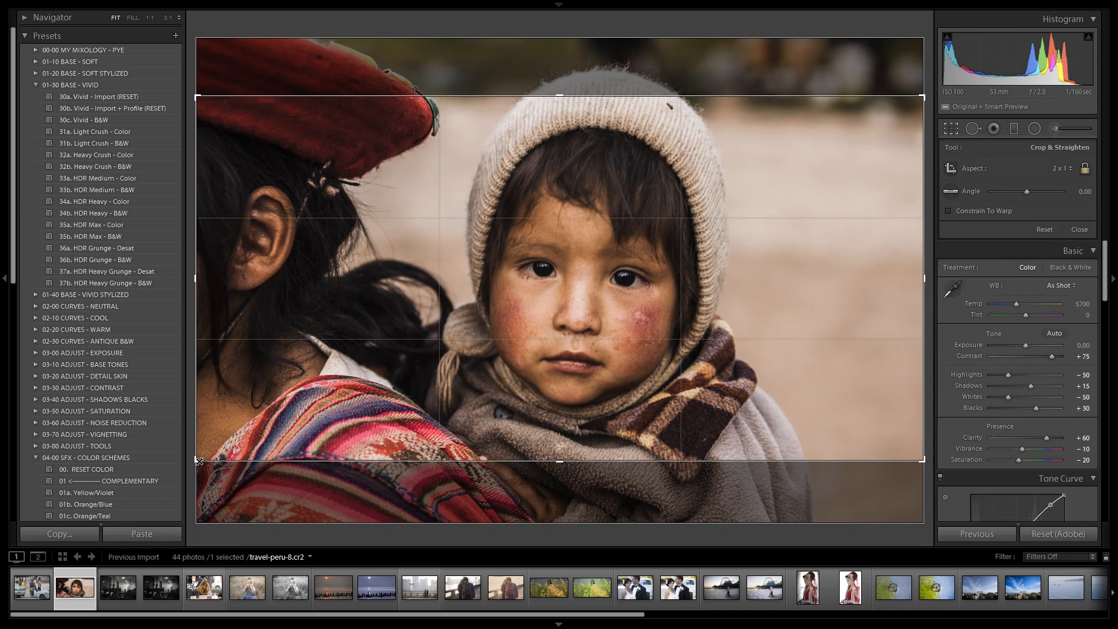
drag(199, 462, 203, 459)
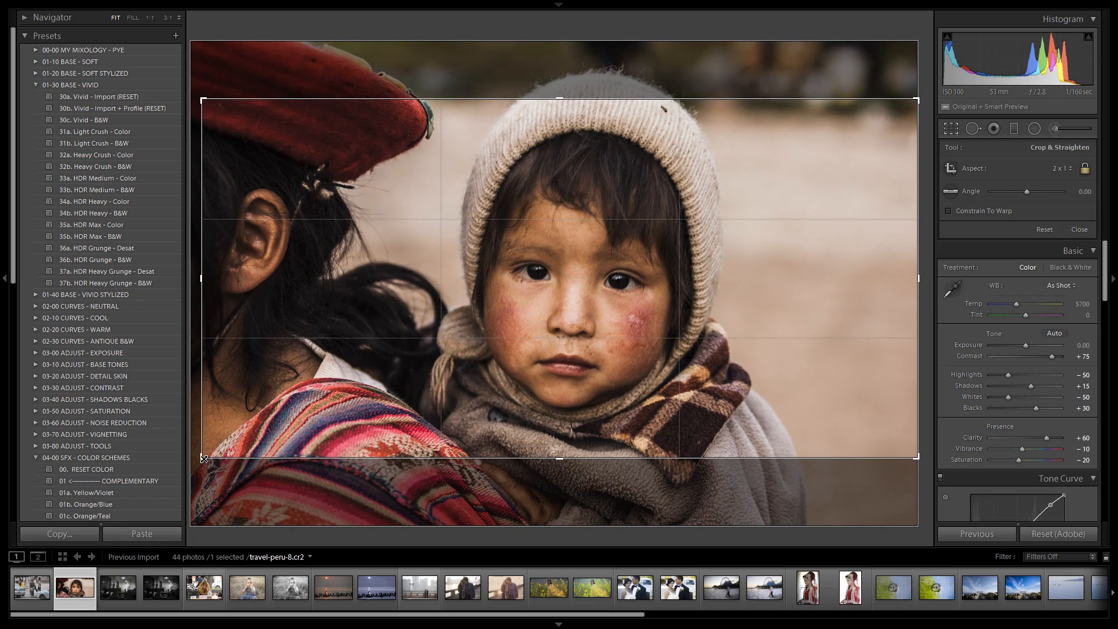
drag(334, 421, 349, 409)
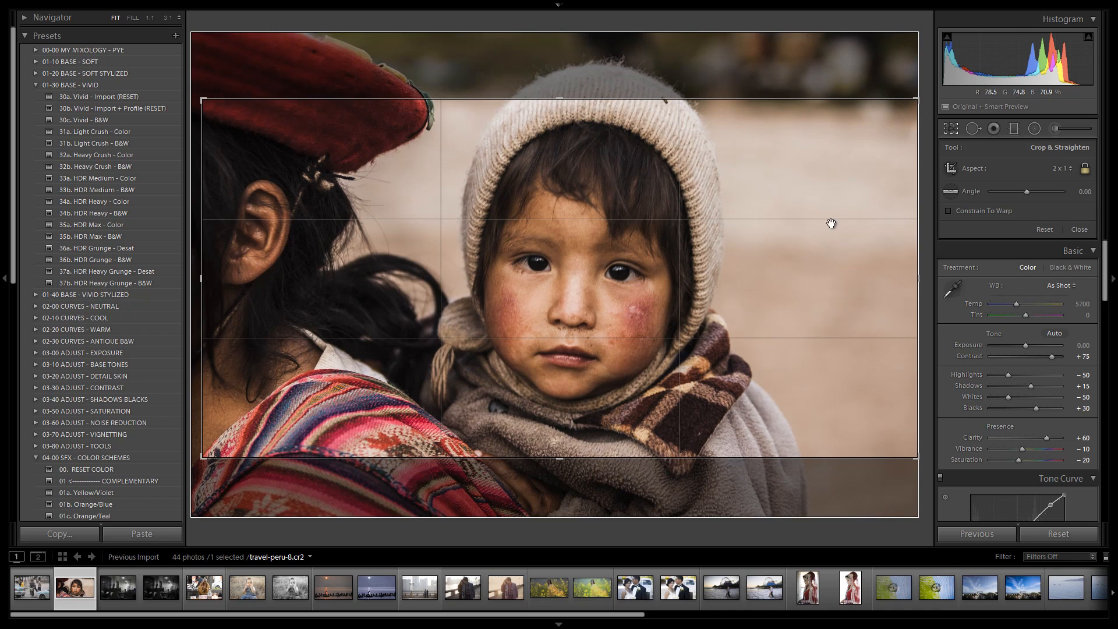
key(Return)
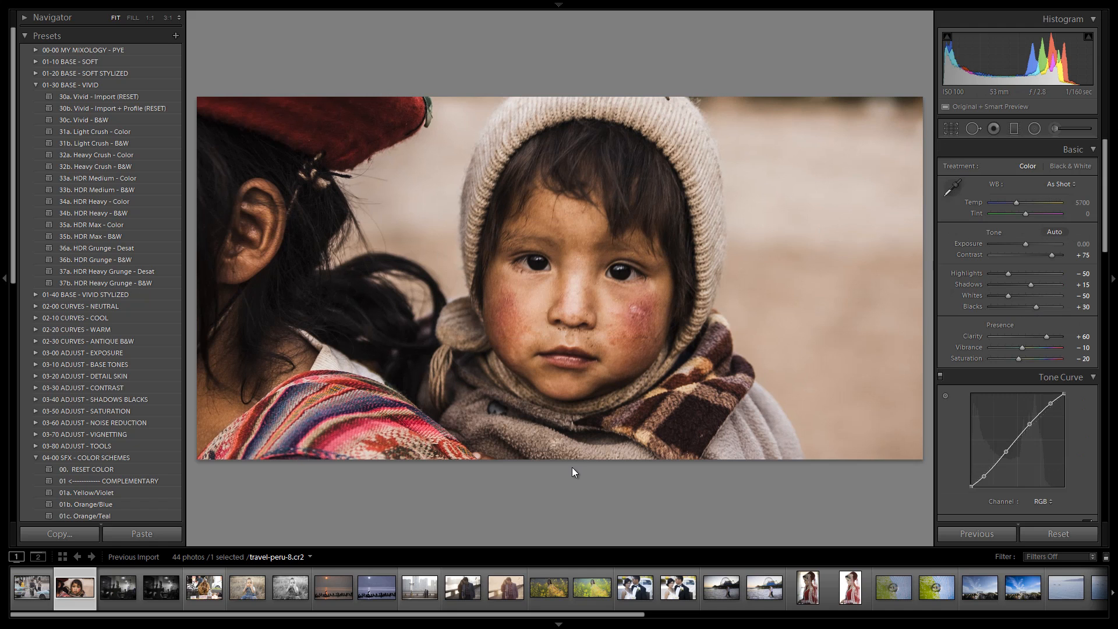
Lower the photo's Exposure to -0.20
key(Down)
key(Down)
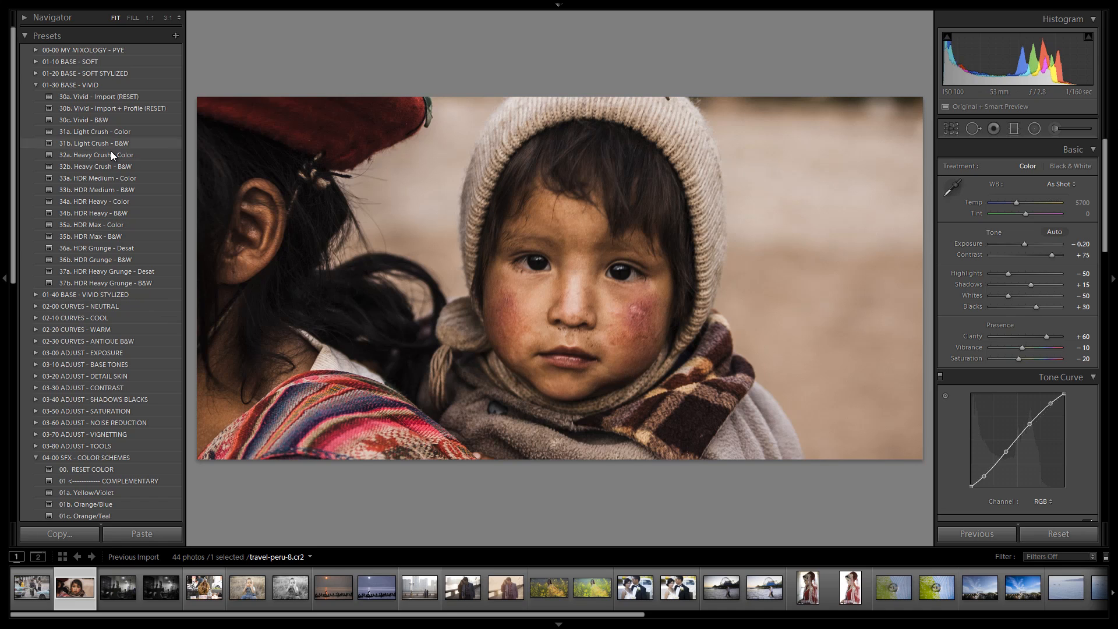
Try the 13a. Light Crush - Skin Desat preset from the 01-10 BASE - SOFT group, and undo it
click(35, 61)
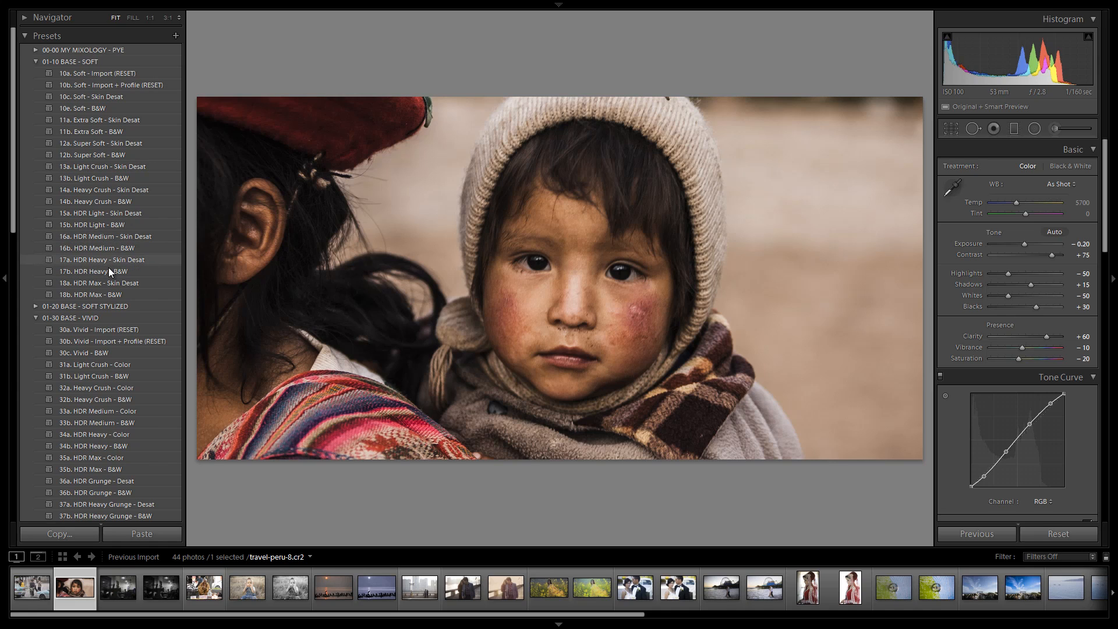
click(107, 166)
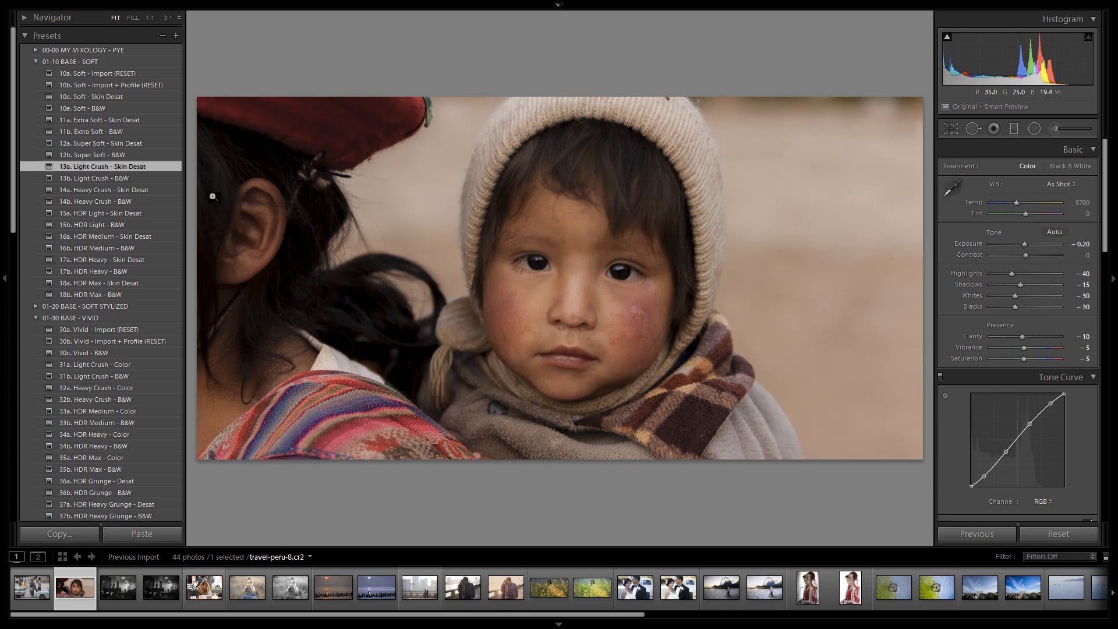
key(ctrl+z)
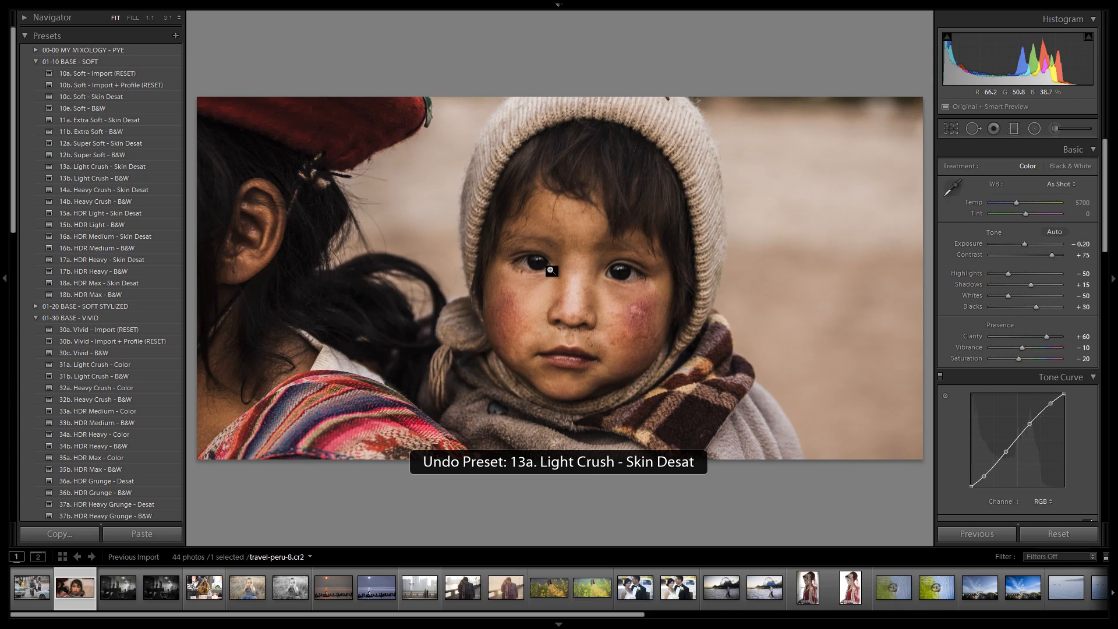
click(33, 61)
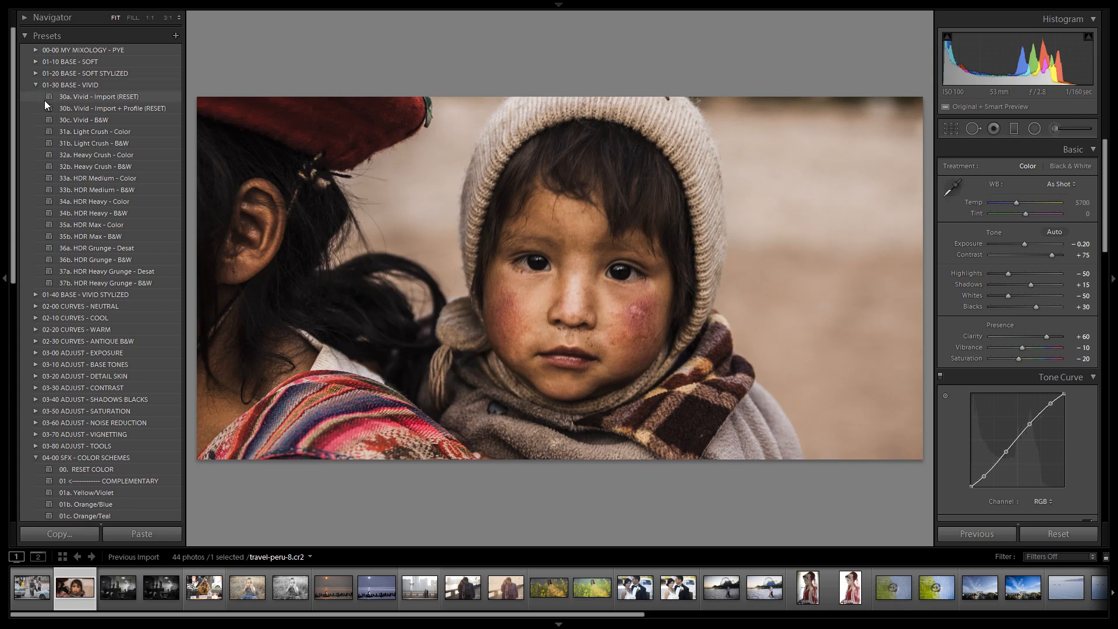
Apply the 43. Darken - Light (+10, -20) preset from the 03-40 ADJUST - SHADOWS BLACKS group, leaving the used preset groups collapsed
click(36, 87)
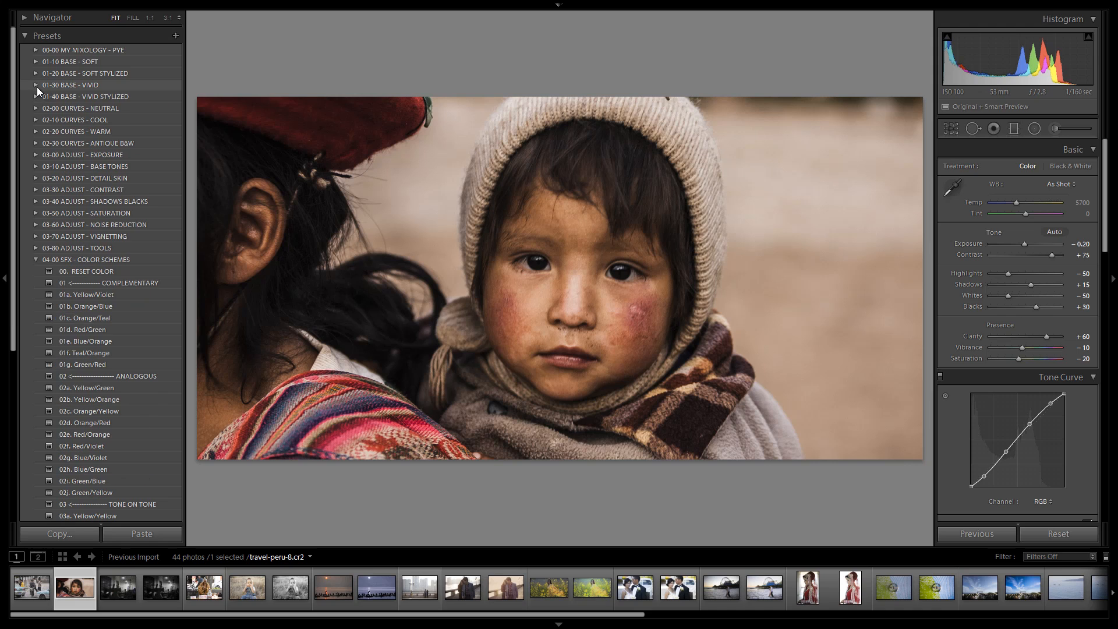
click(37, 86)
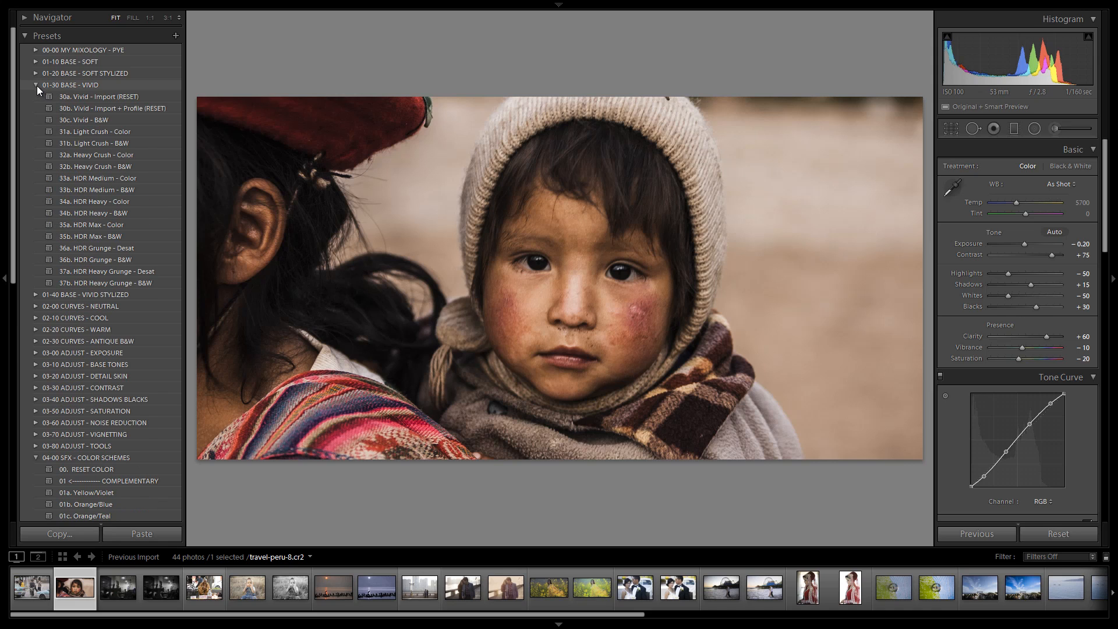
click(37, 86)
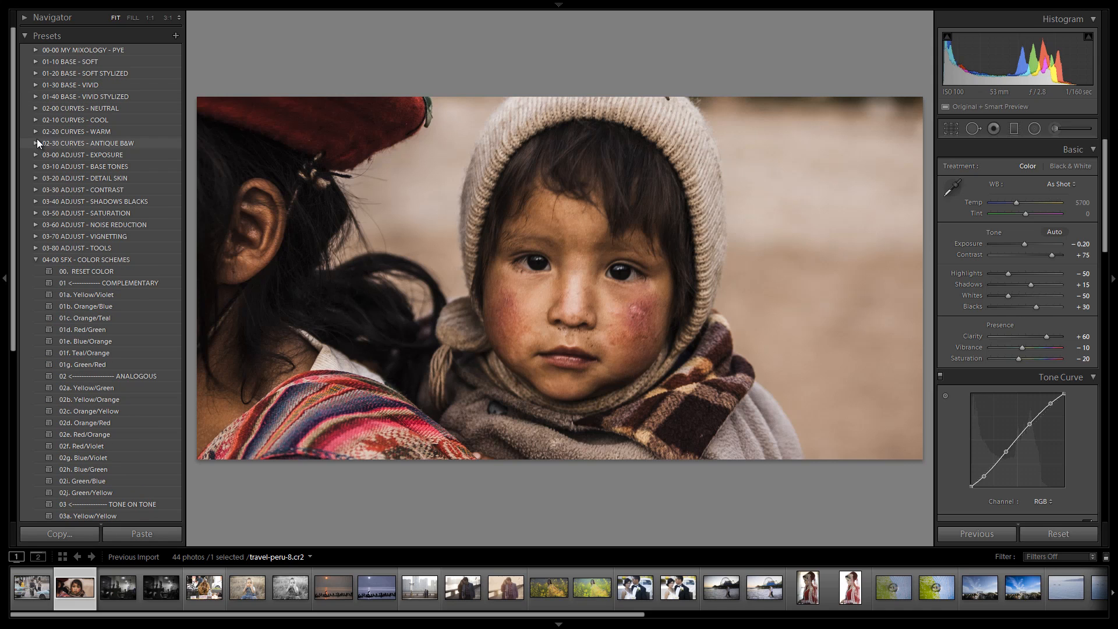
click(36, 200)
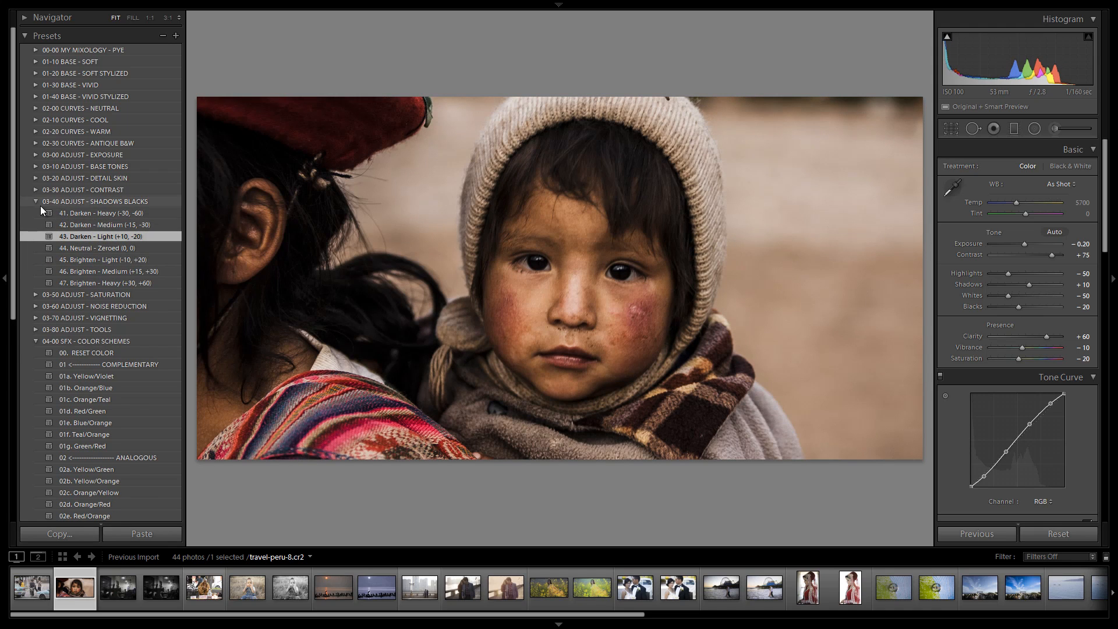
click(36, 202)
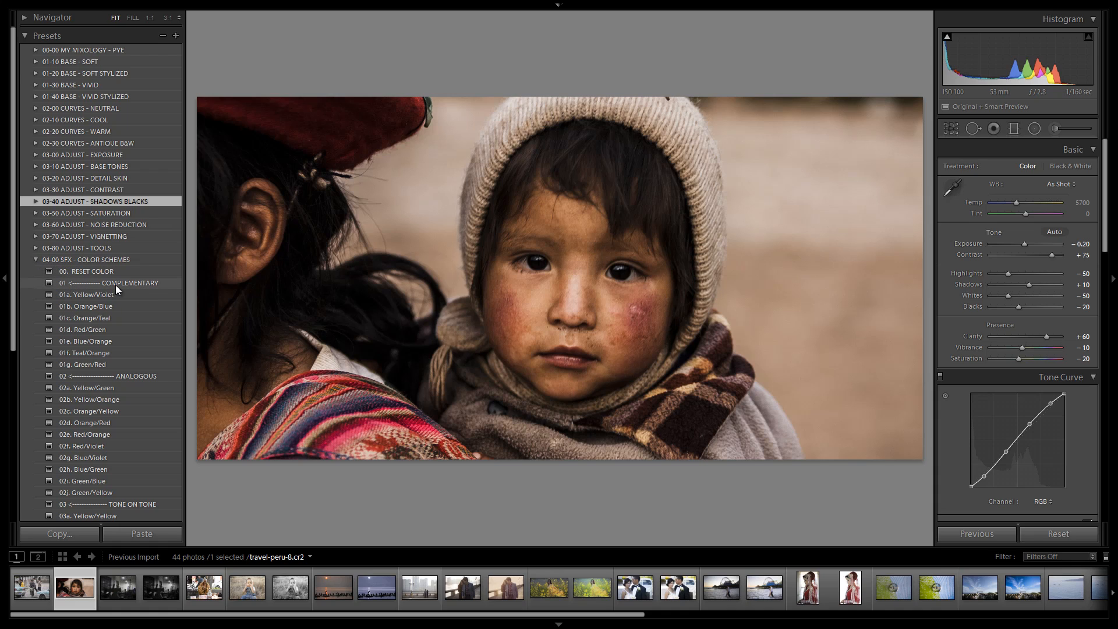
Apply the complementary 01c. Orange/Teal preset from the 04-00 SFX - COLOR SCHEMES group and collapse that group
click(119, 317)
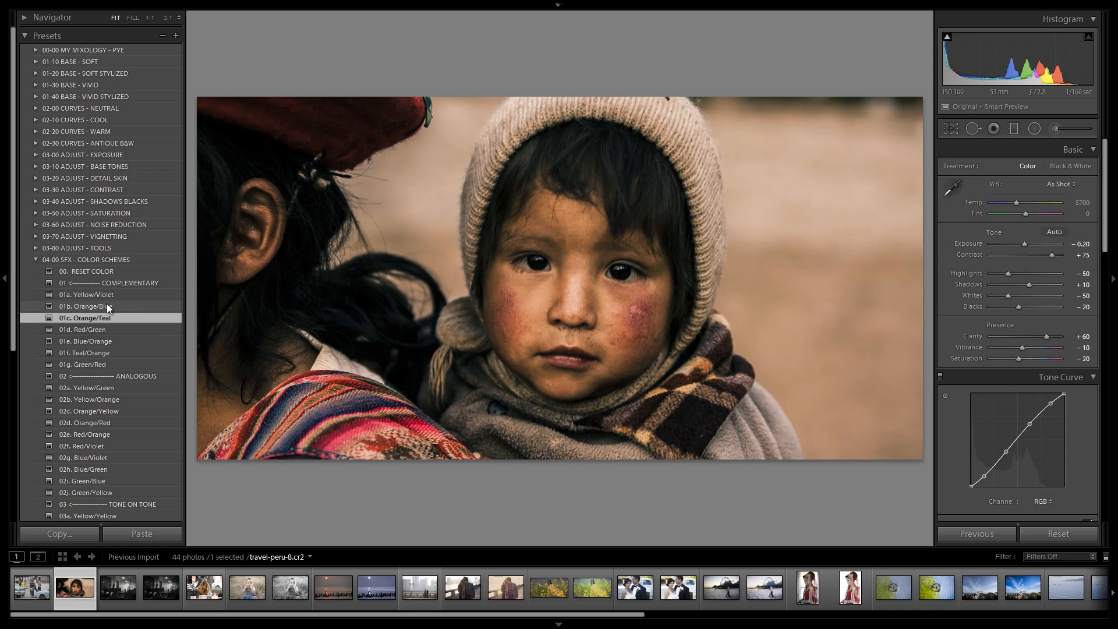
click(35, 260)
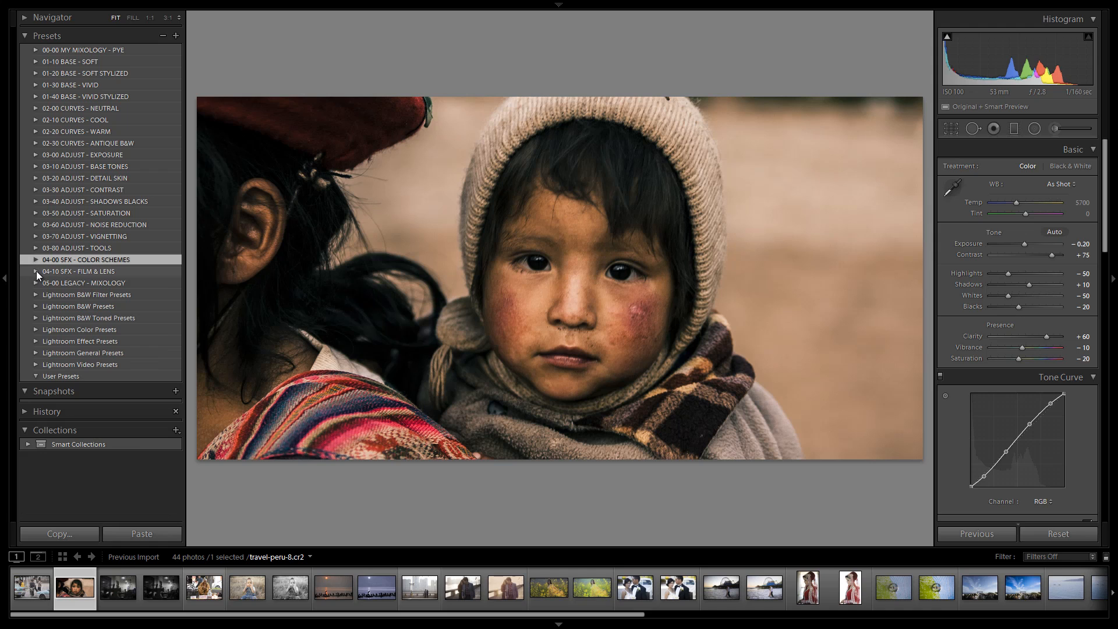
Apply the 11e. Max Film Grain preset from the 04-10 SFX - FILM & LENS group and collapse that group
click(36, 271)
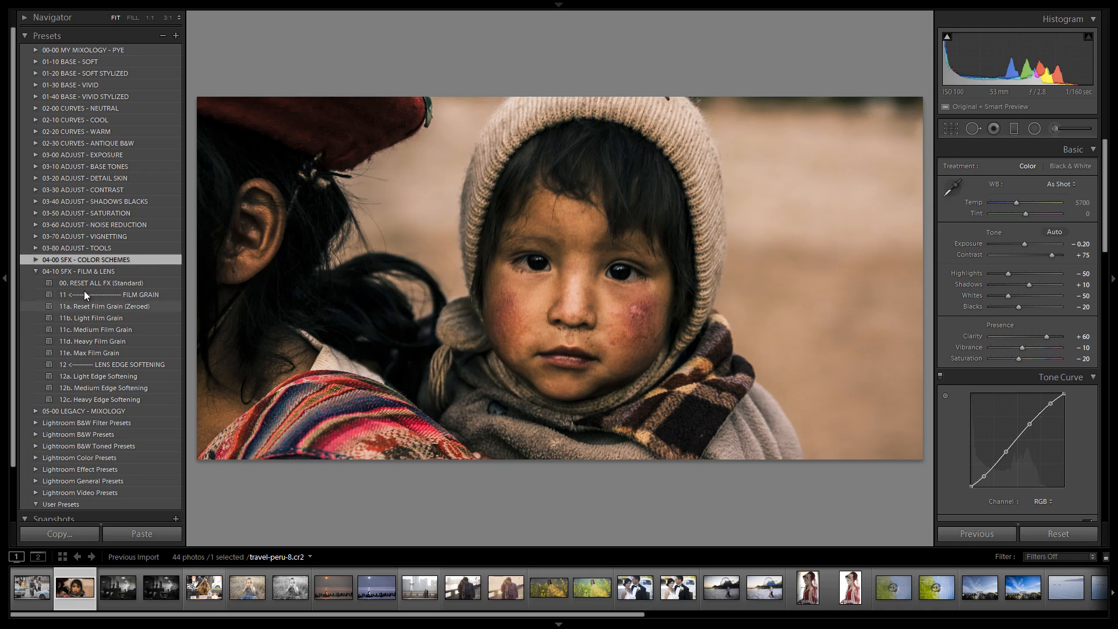
click(92, 337)
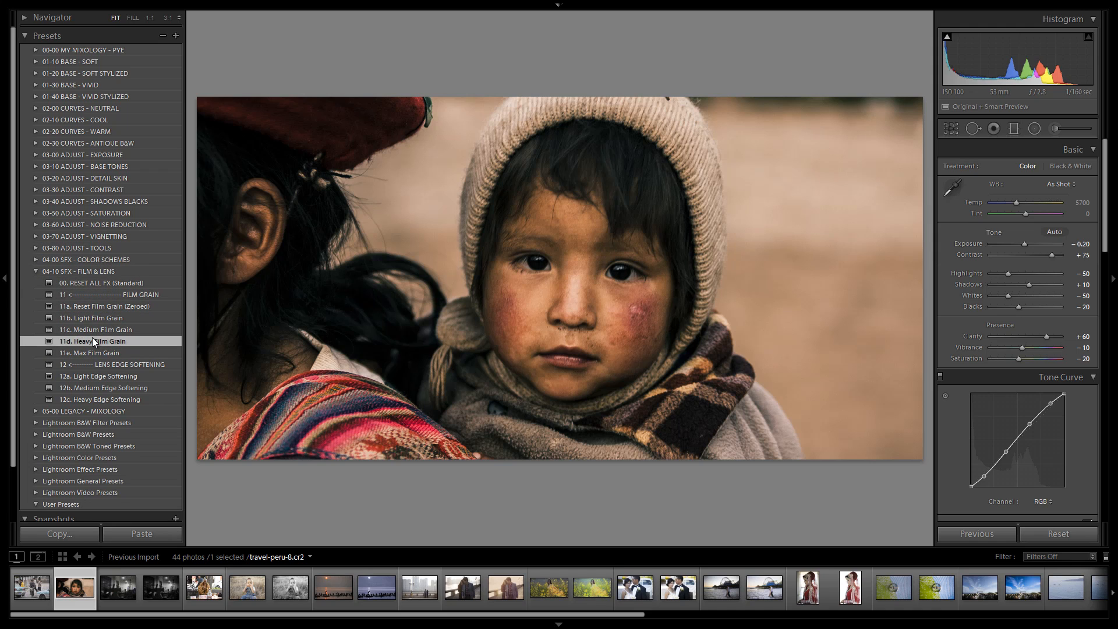
click(98, 350)
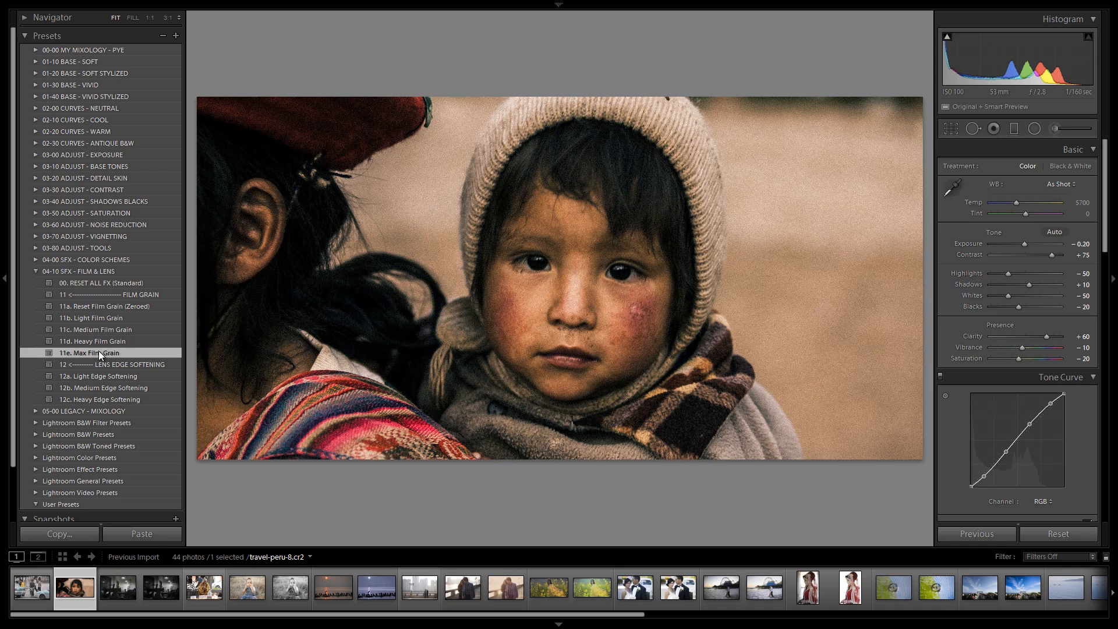
click(36, 272)
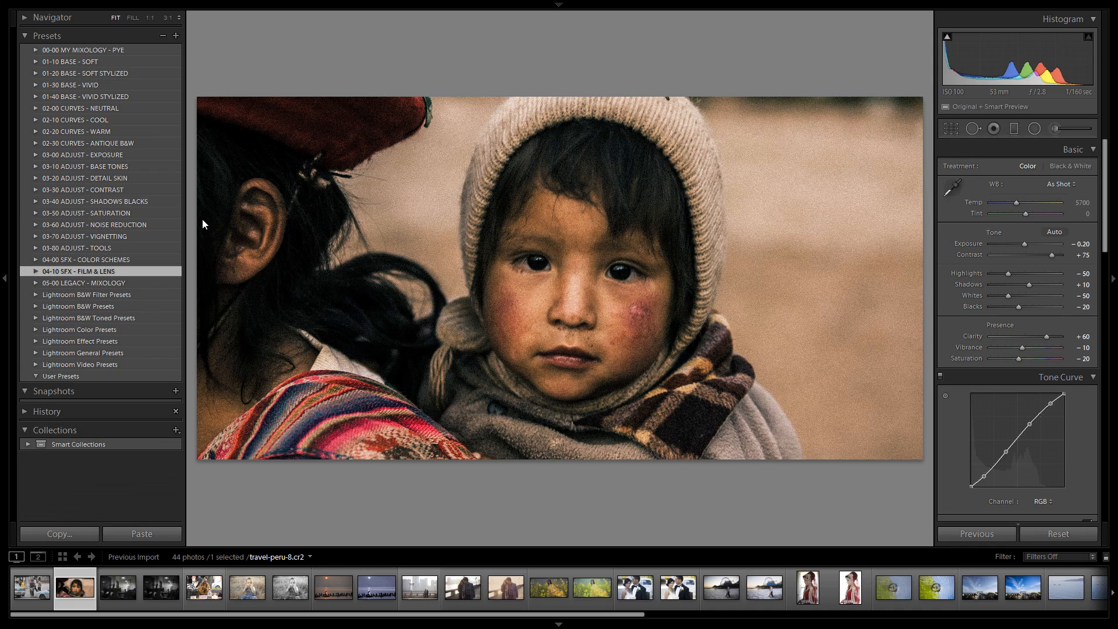
Cool the white balance Temp to 5167 and set Exposure to -0.10
drag(1014, 201, 1012, 206)
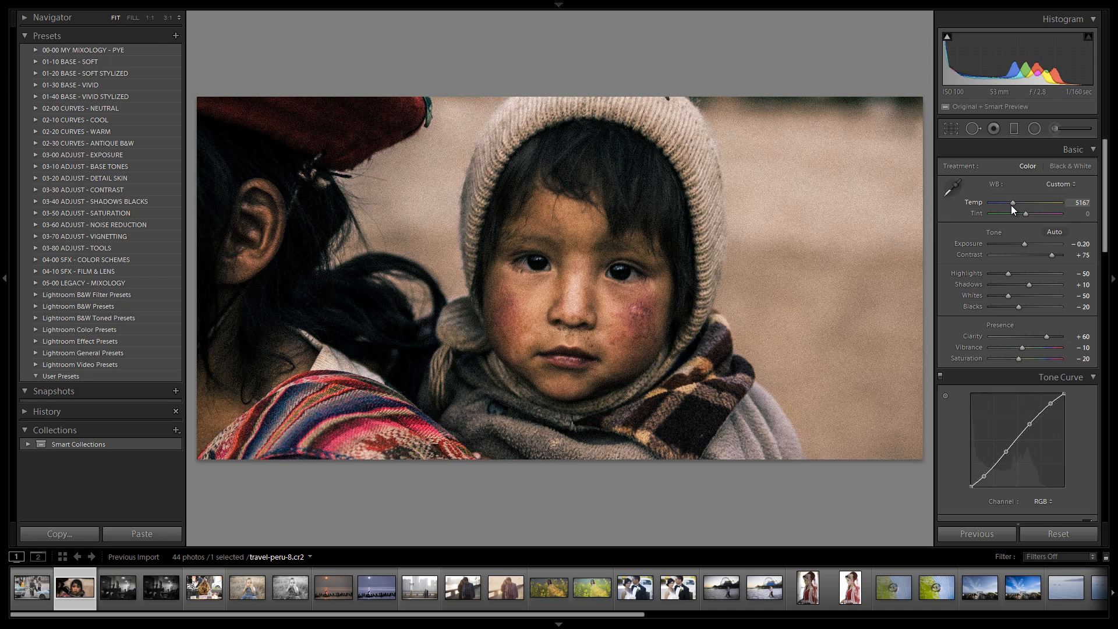
drag(1031, 246, 1034, 247)
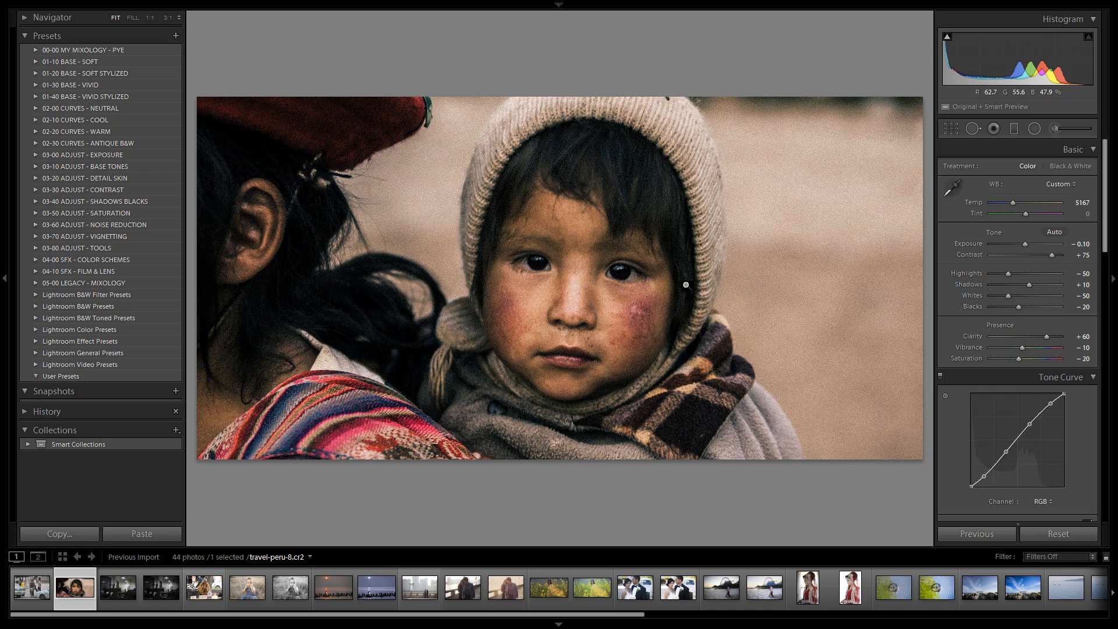
Start a new preset in 00-00 MY MIXOLOGY - PYE with every setting except White Balance, Exposure, Calibration and all Lens Corrections but Lens Vignetting
click(34, 50)
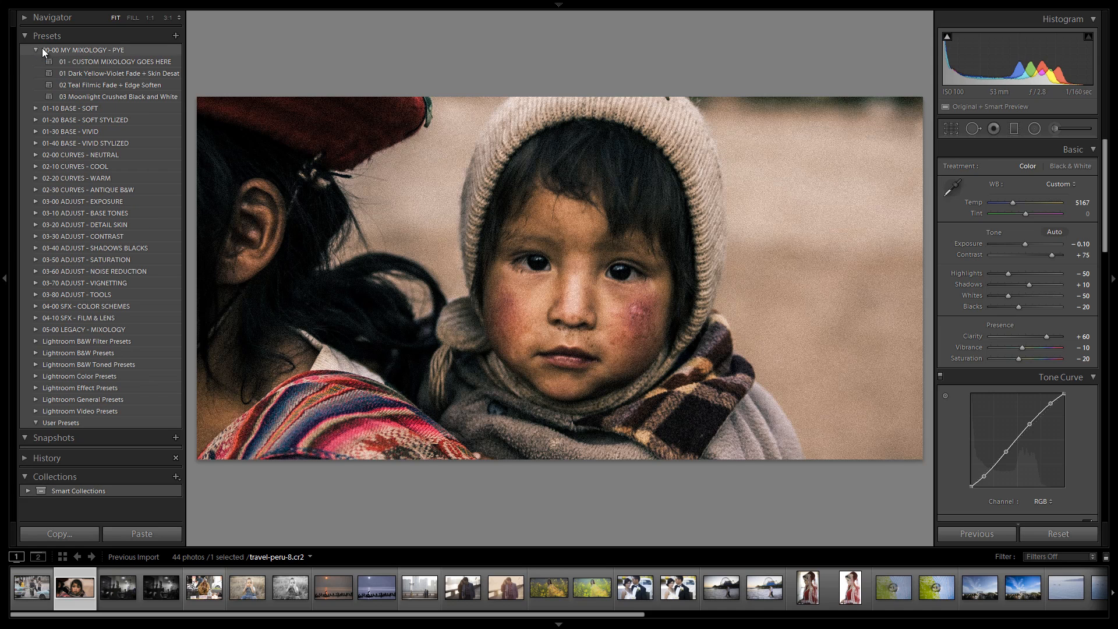
click(175, 35)
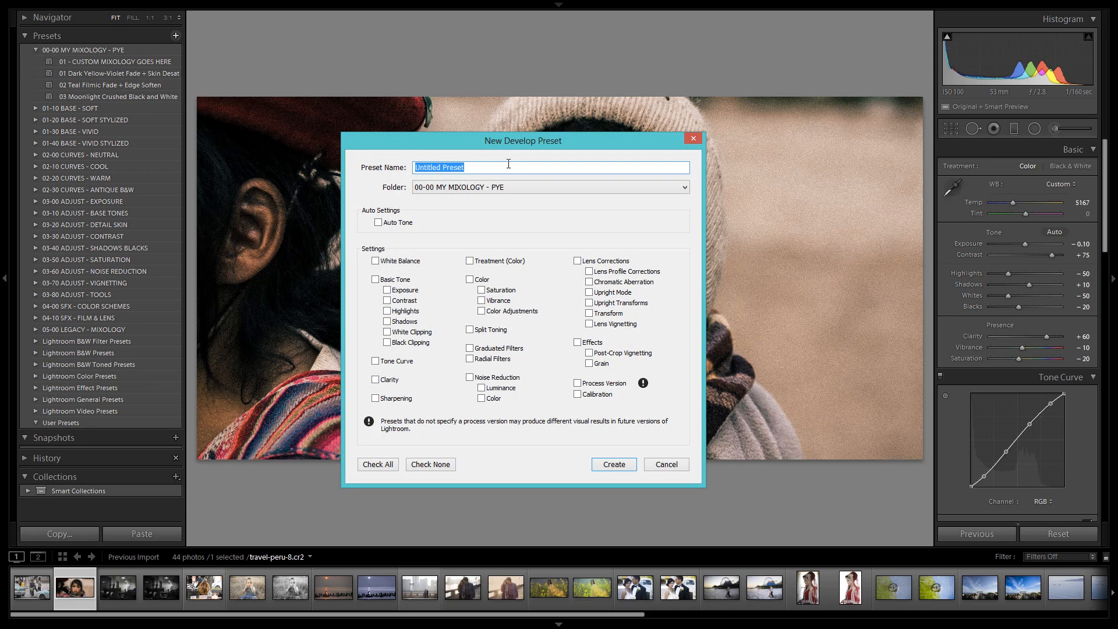
text(04)
click(382, 463)
click(394, 260)
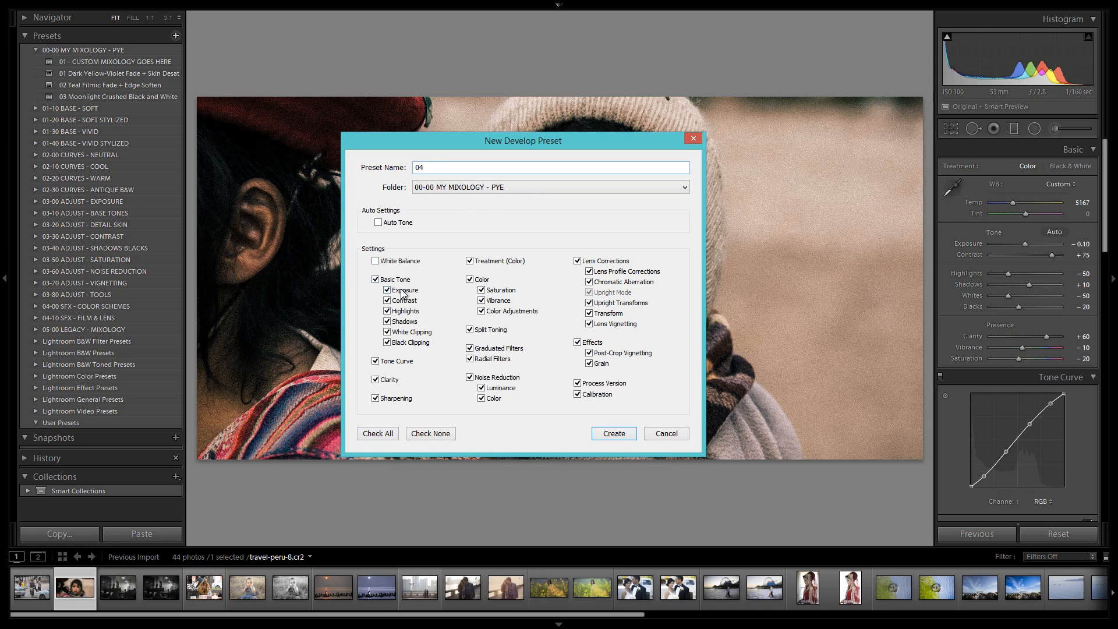
click(576, 260)
click(598, 324)
Name the new develop preset 04 Orange Teal Grunge Filmic and create it
double_click(471, 171)
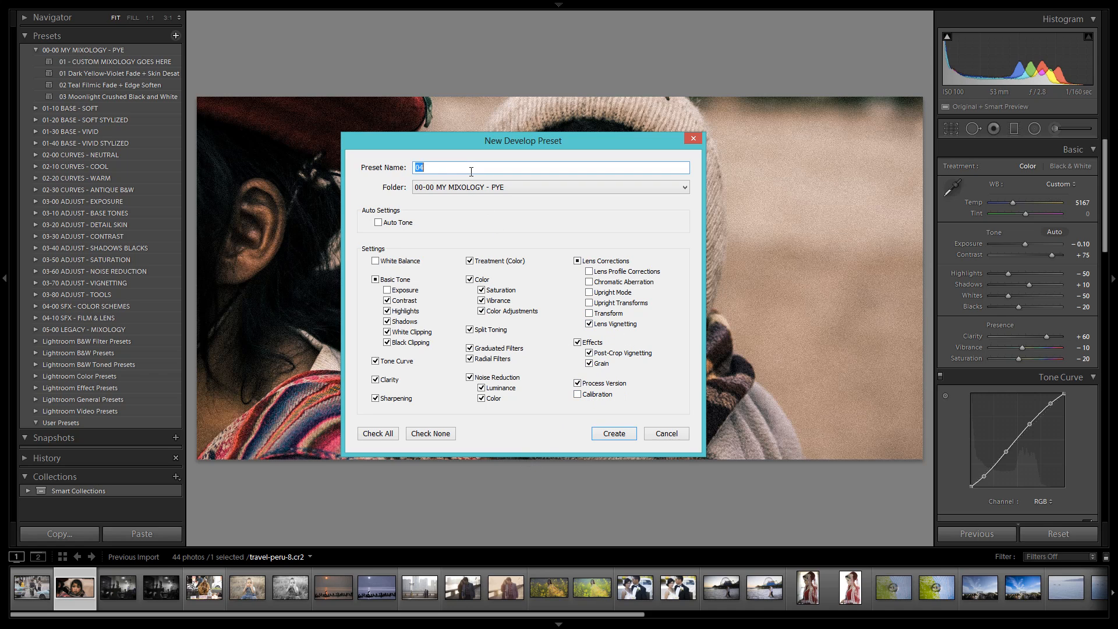
text(04)
click(617, 434)
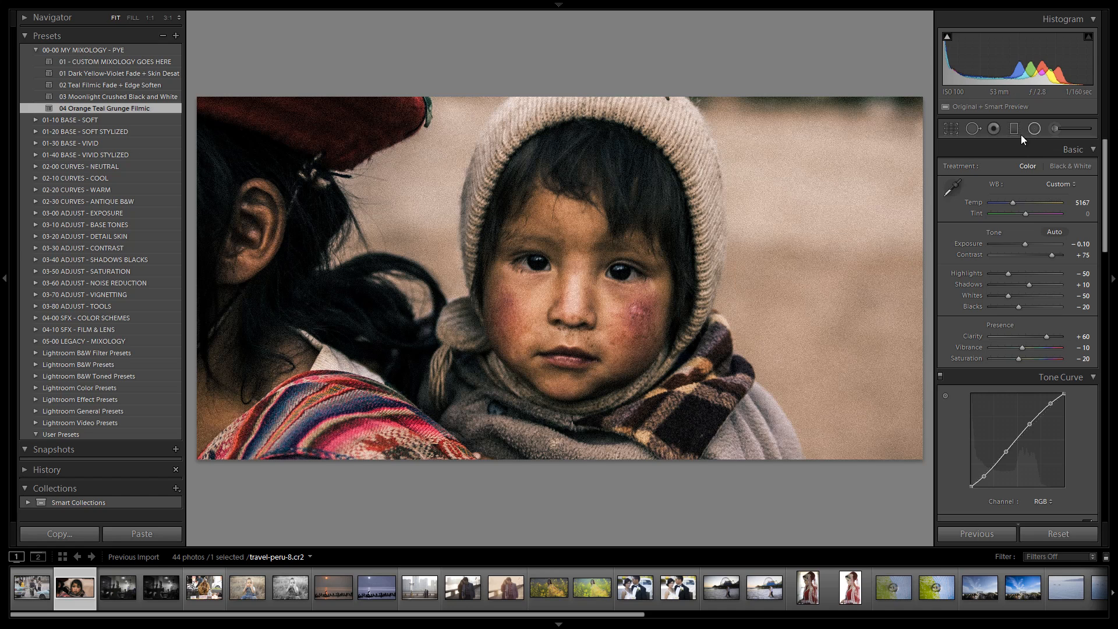
Try the light, medium and heavy Lens Edge Softening presets from 04-10 SFX - FILM & LENS, ending on 12a. Light Edge Softening
click(35, 330)
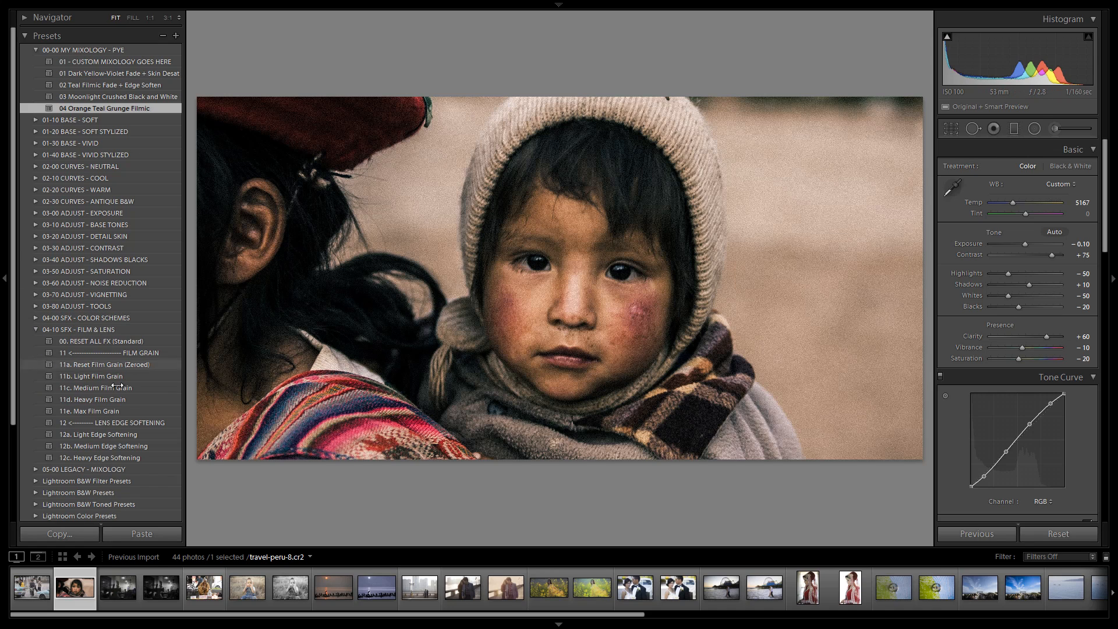
click(124, 434)
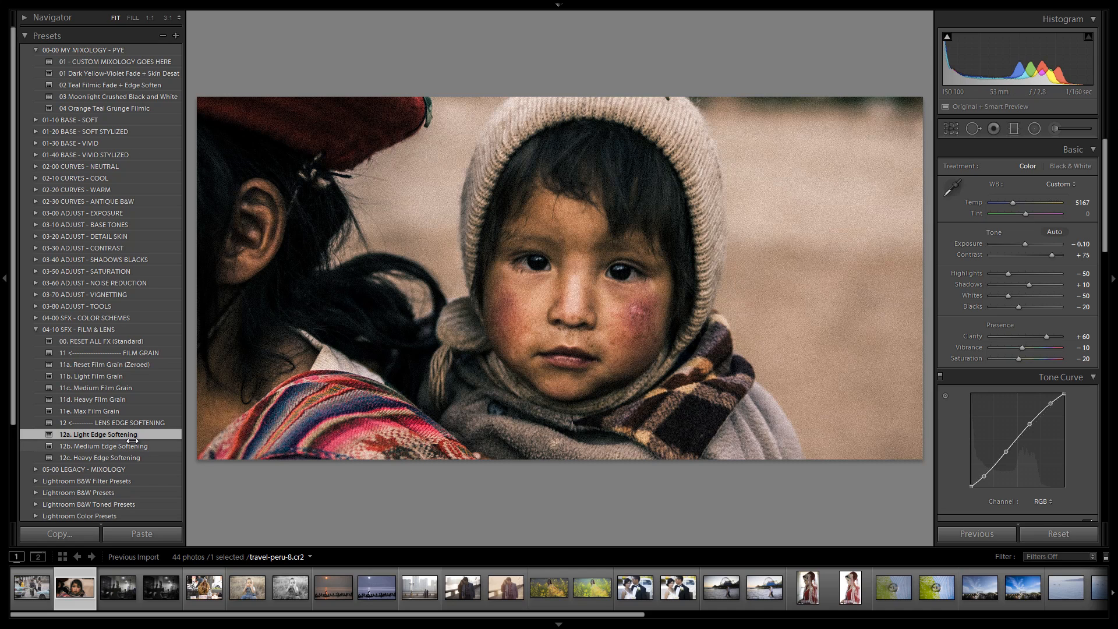
click(133, 446)
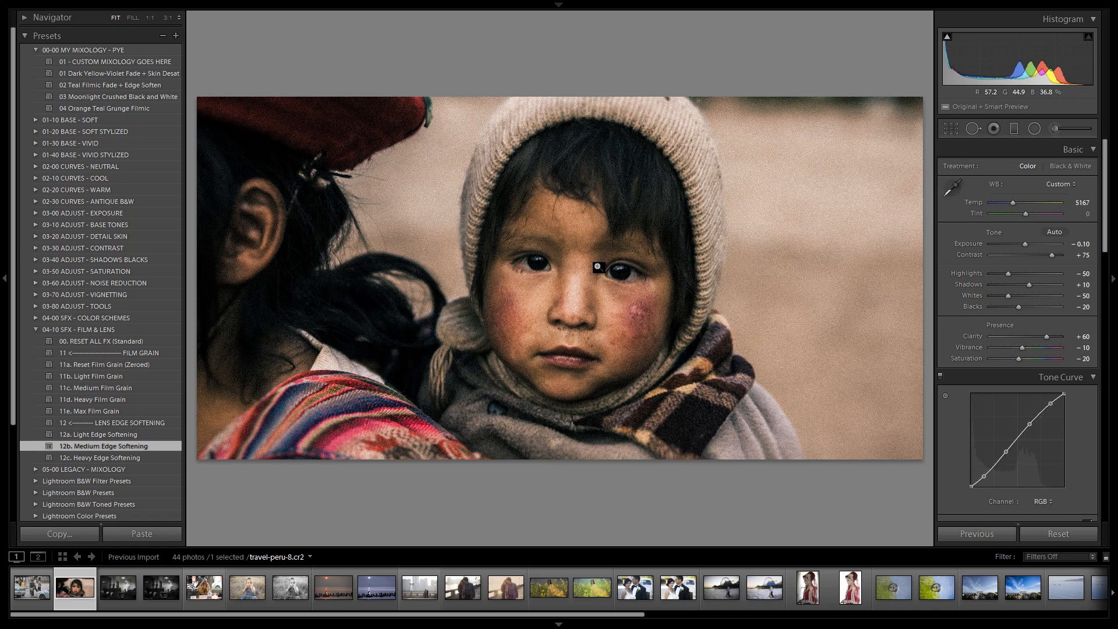
click(135, 457)
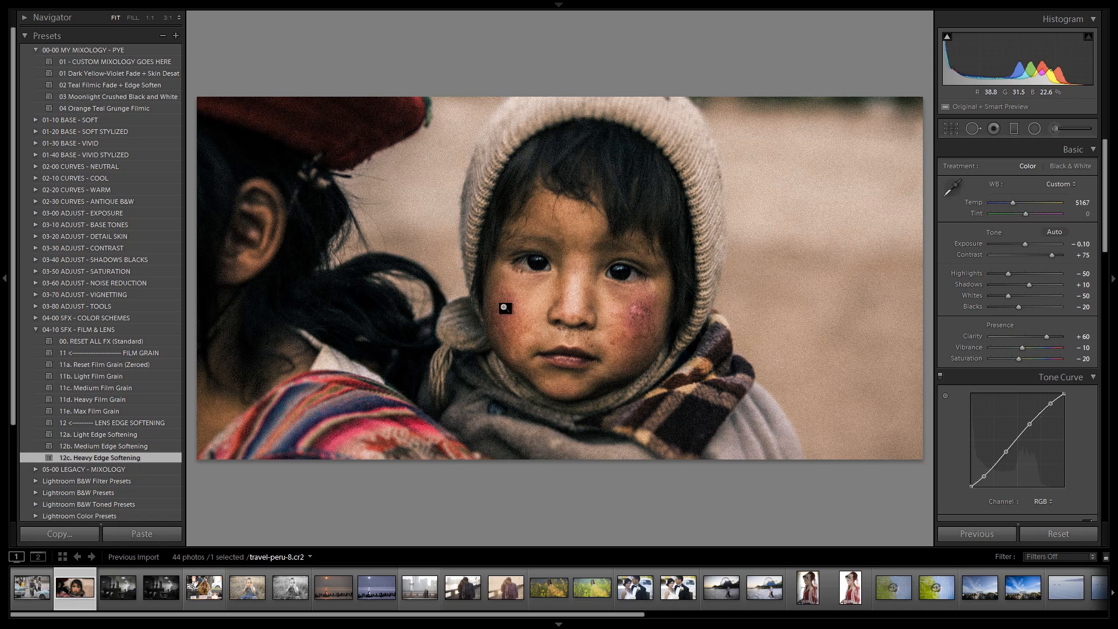
click(110, 444)
click(127, 434)
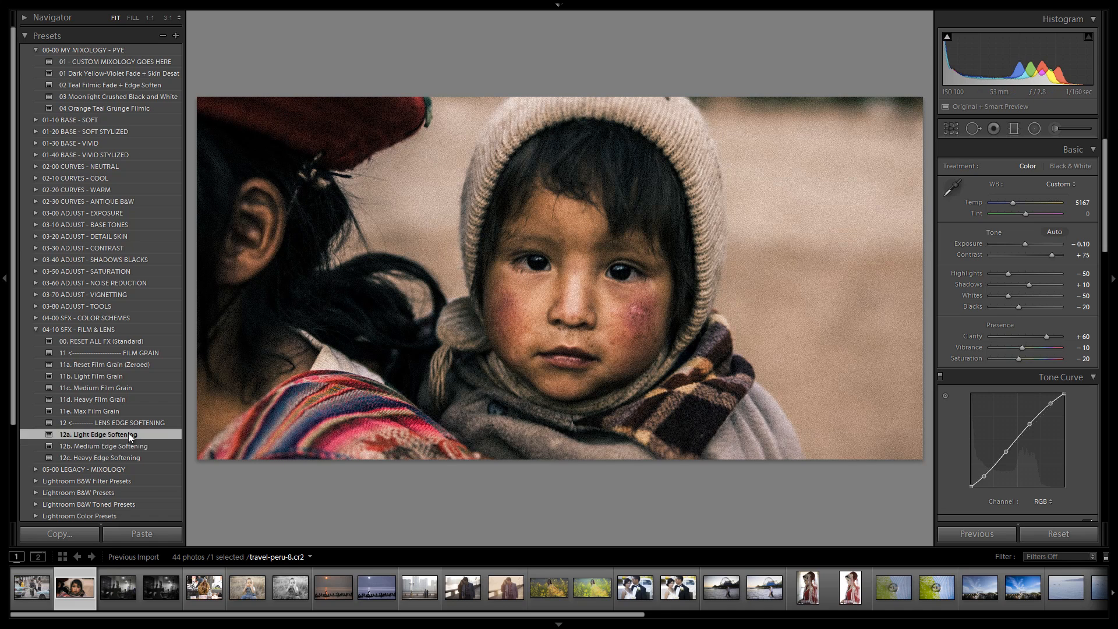
click(124, 442)
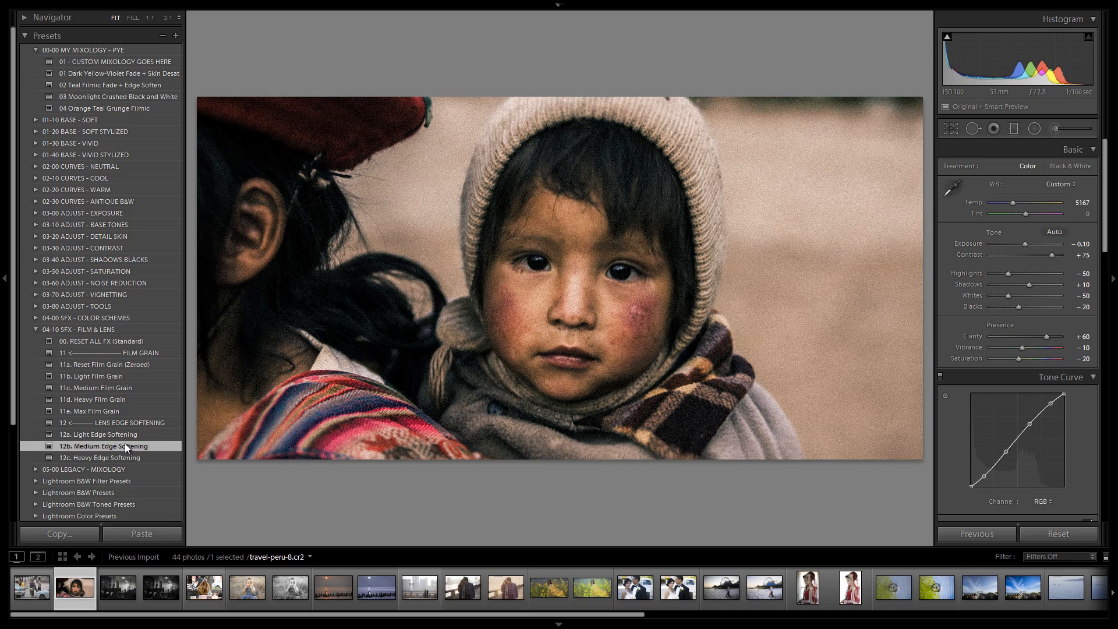
click(128, 438)
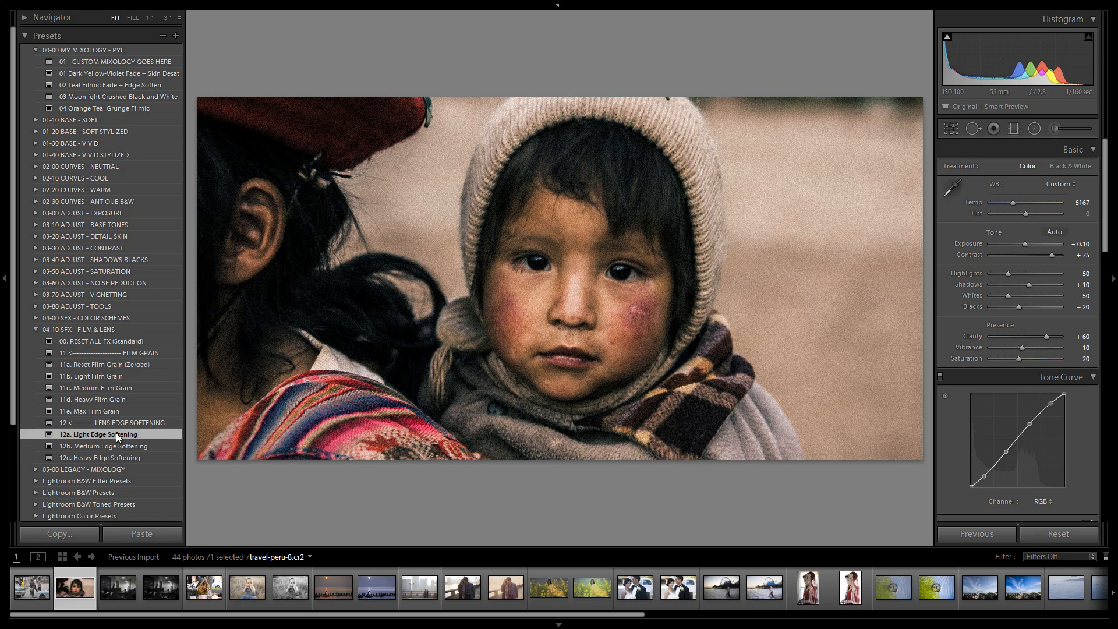
Show the graduated filters placed by the edge softening preset and reset them
click(1014, 129)
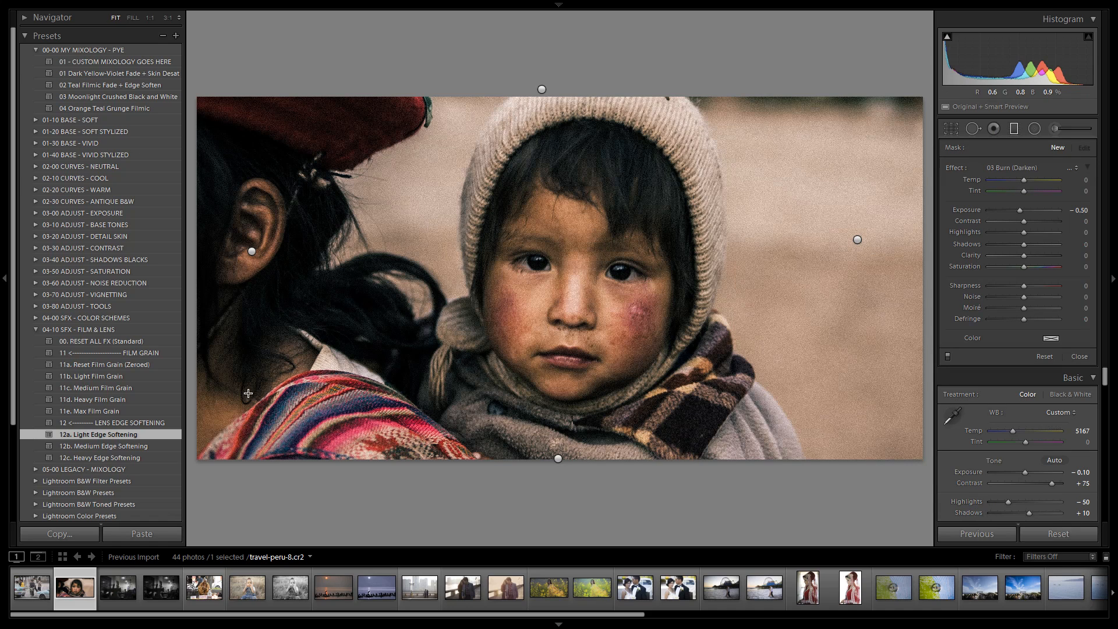
click(108, 435)
click(107, 340)
click(1042, 355)
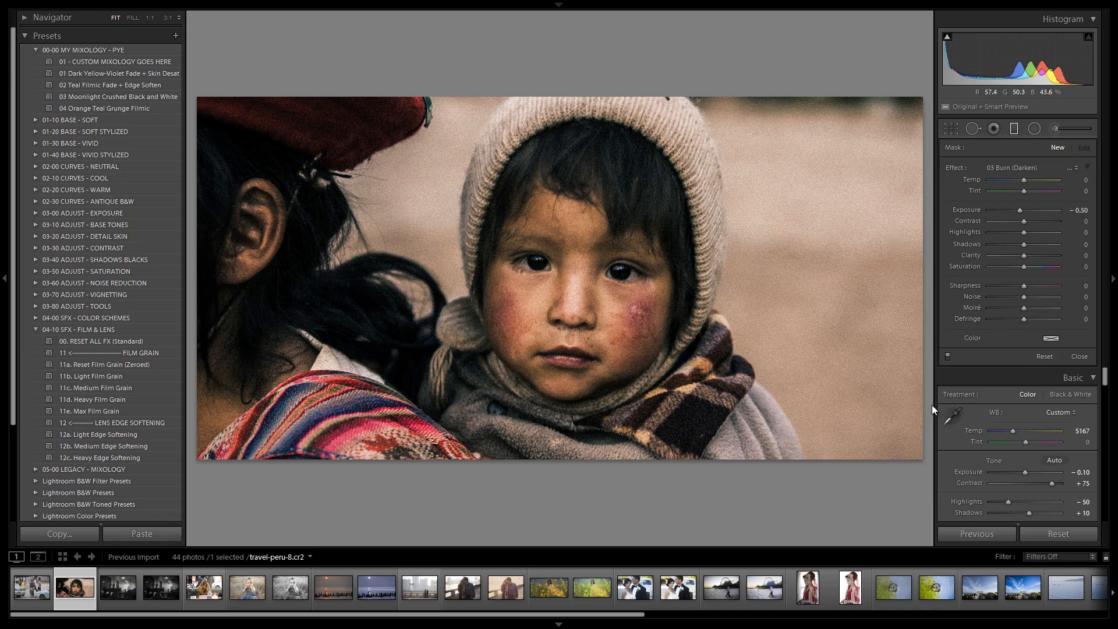
Draw a large radial filter centred on the child's face using the 43 Heavy Desharpener effect
click(1034, 128)
click(997, 165)
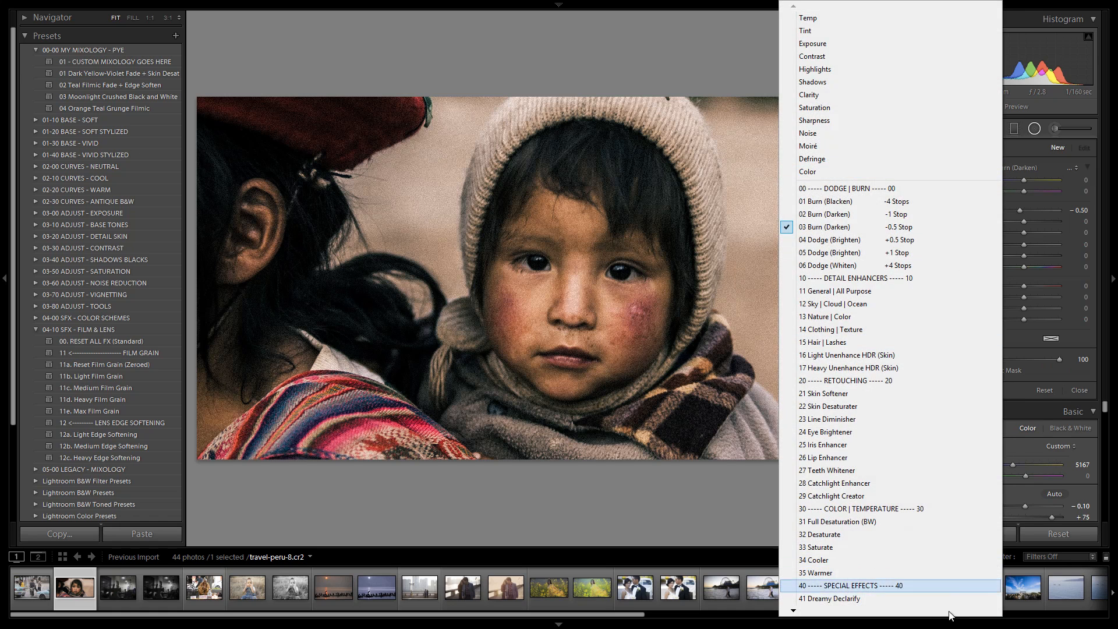
click(954, 584)
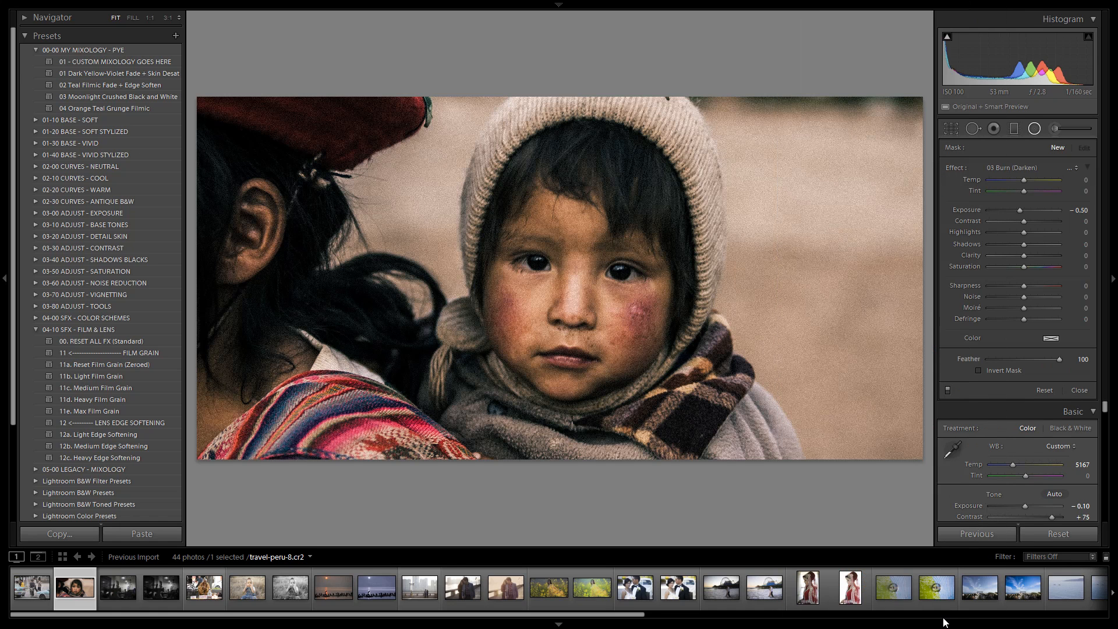
click(1022, 167)
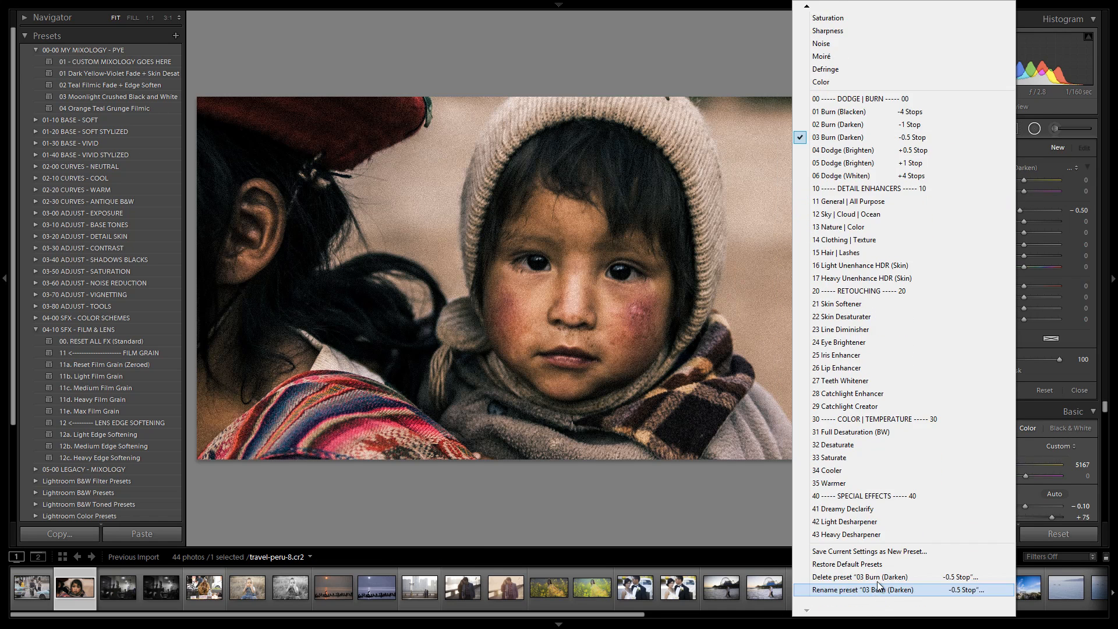
click(896, 538)
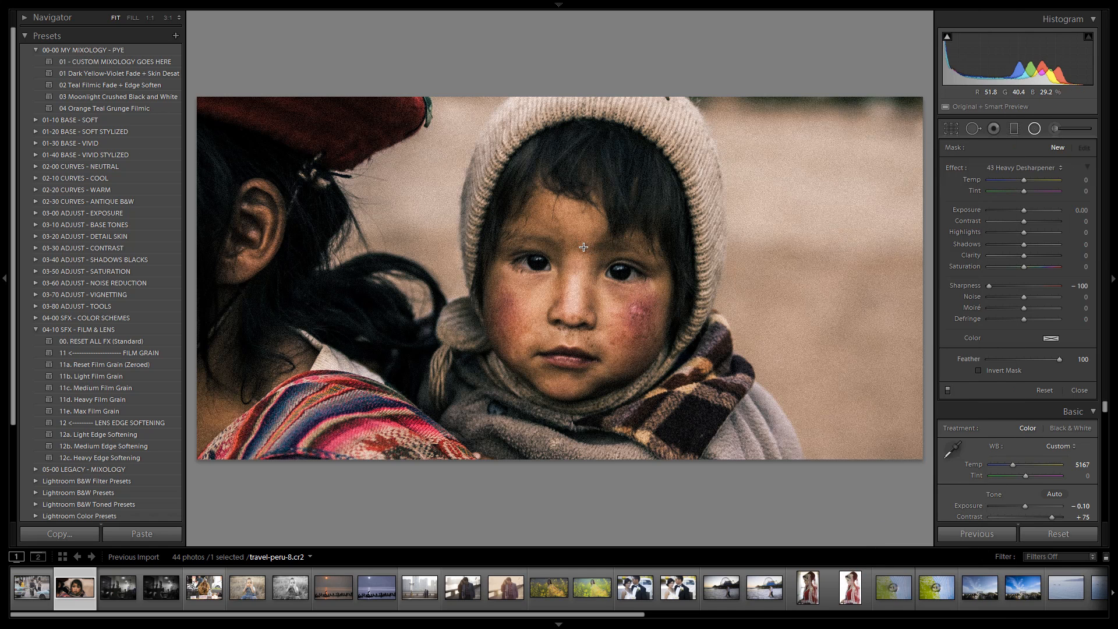
drag(584, 249, 862, 547)
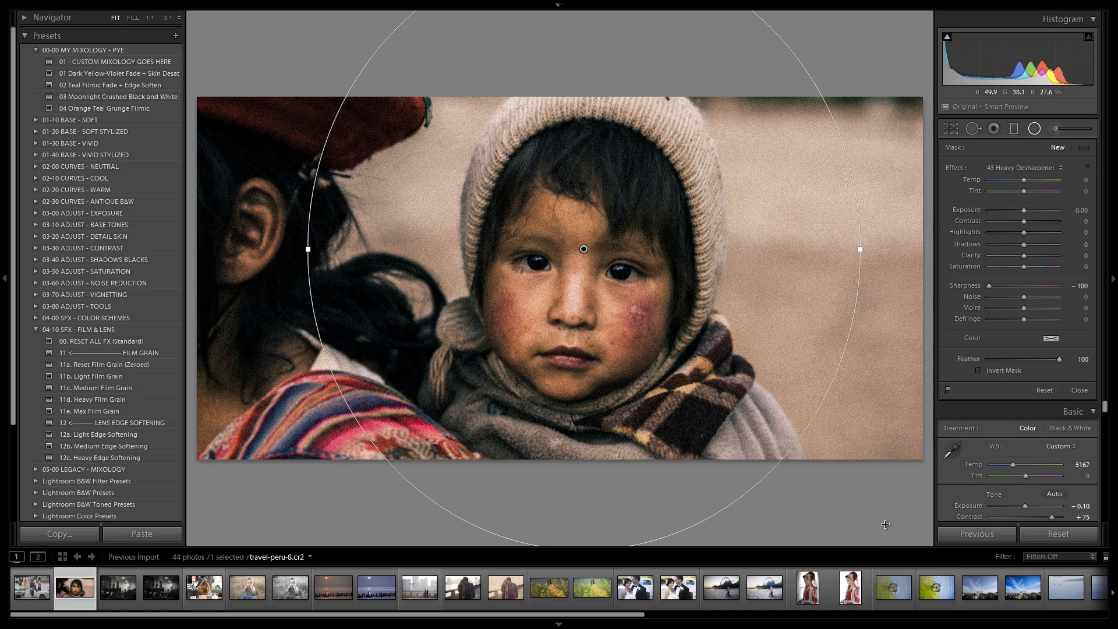
Set the radial filter's Feather to 76, shift it slightly lower on the face and leave the filter tool
click(1040, 359)
key(shift+Down)
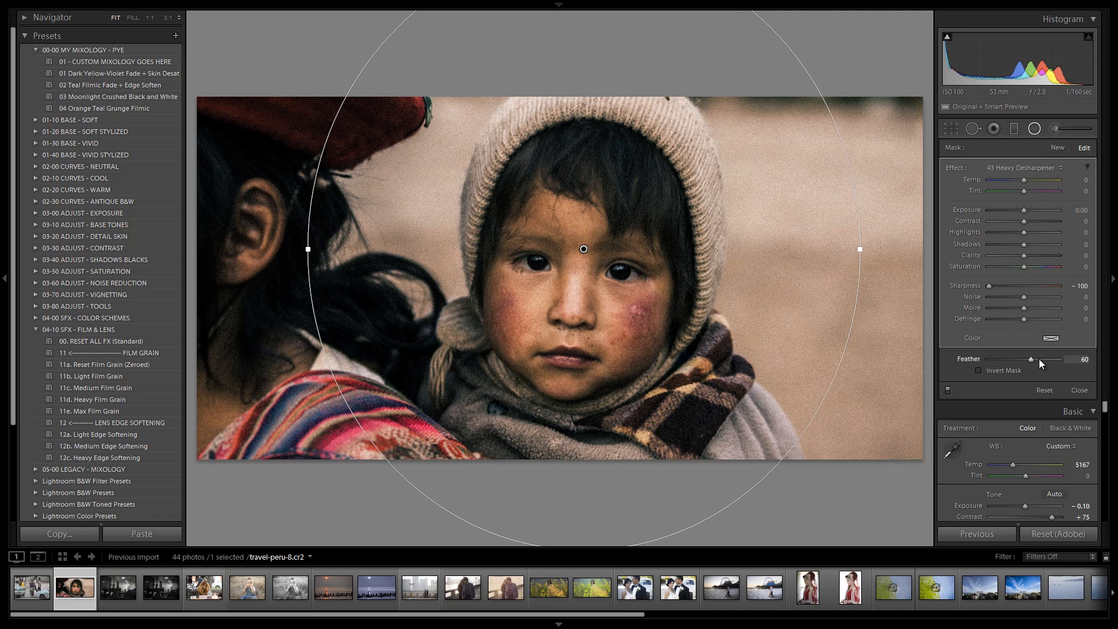
key(shift+Up)
key(shift+Up)
drag(598, 249, 599, 267)
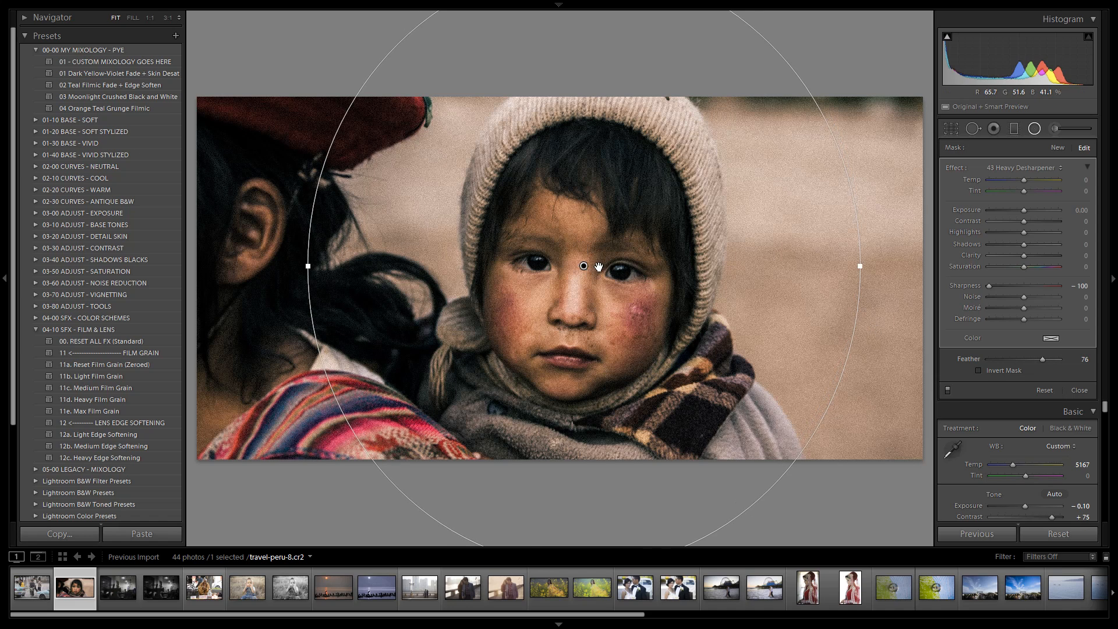
click(1032, 131)
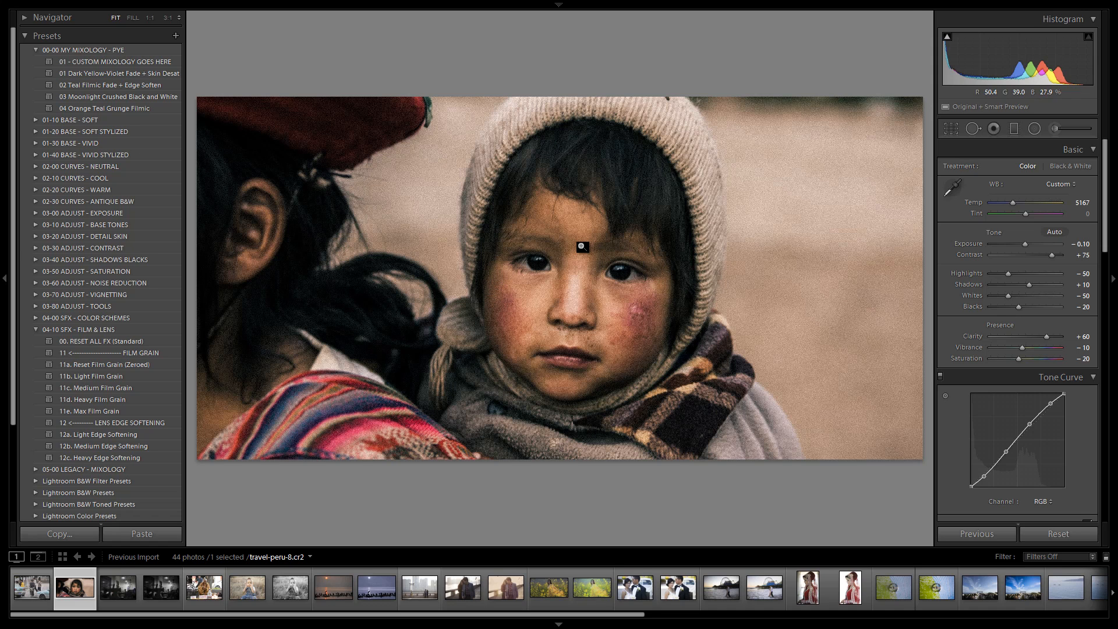
Compare the portrait's before and after versions, returning to the edited version
key(backslash)
key(backslash)
key(backslash)
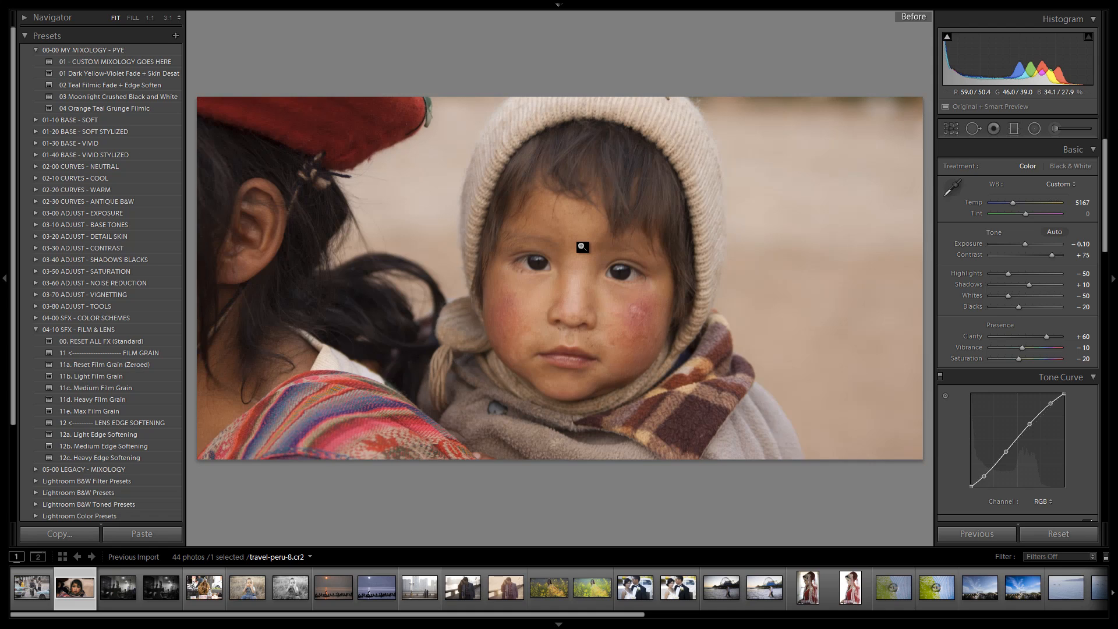
key(backslash)
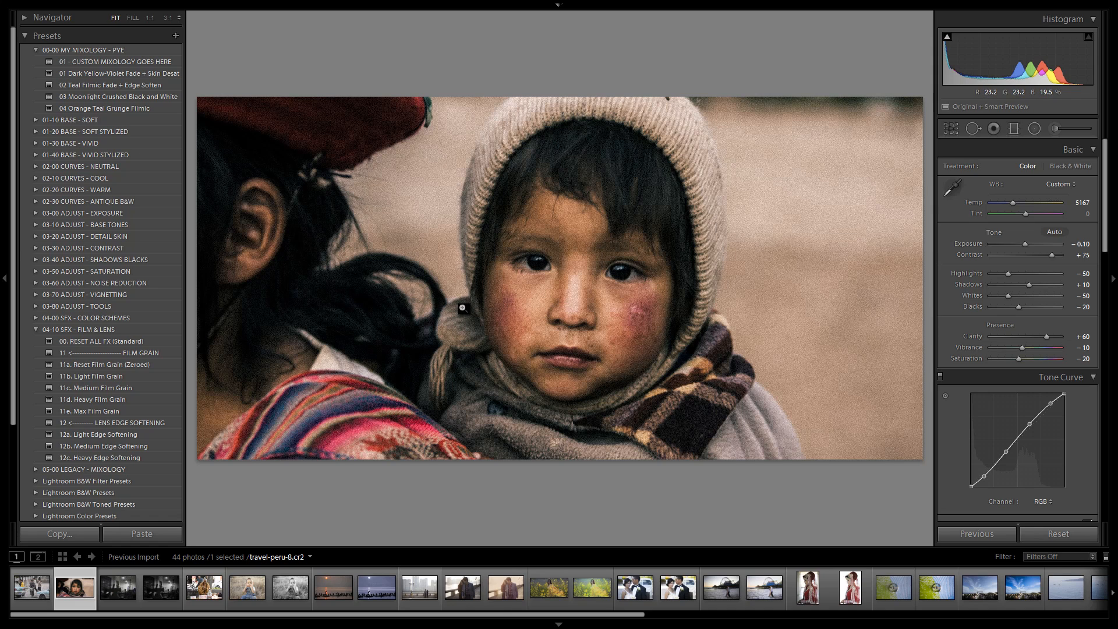
Try the Light Desat versions of Vintage Punch (04c), Neutral Wash (02c) and Neutral Punch (03c) from the 02-00 CURVES - NEUTRAL group
click(35, 330)
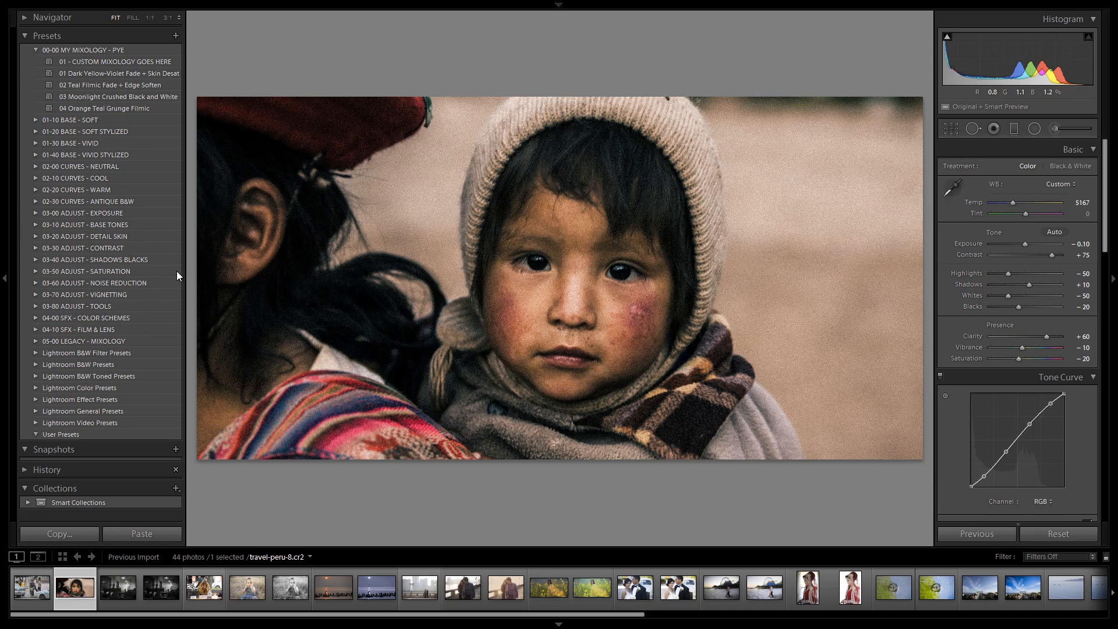
click(35, 167)
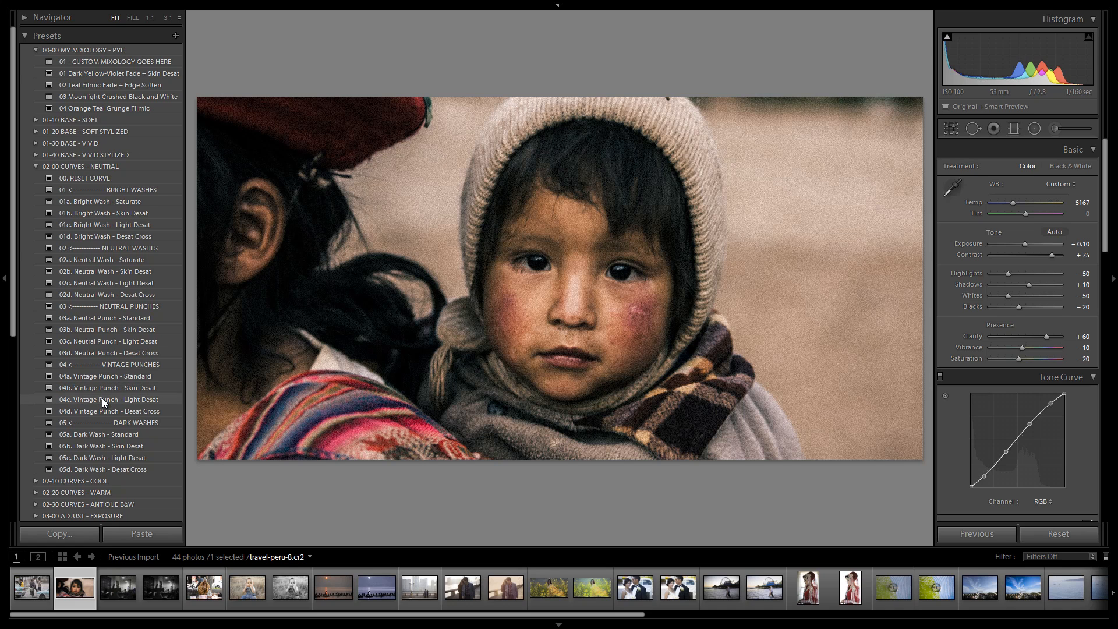
click(124, 399)
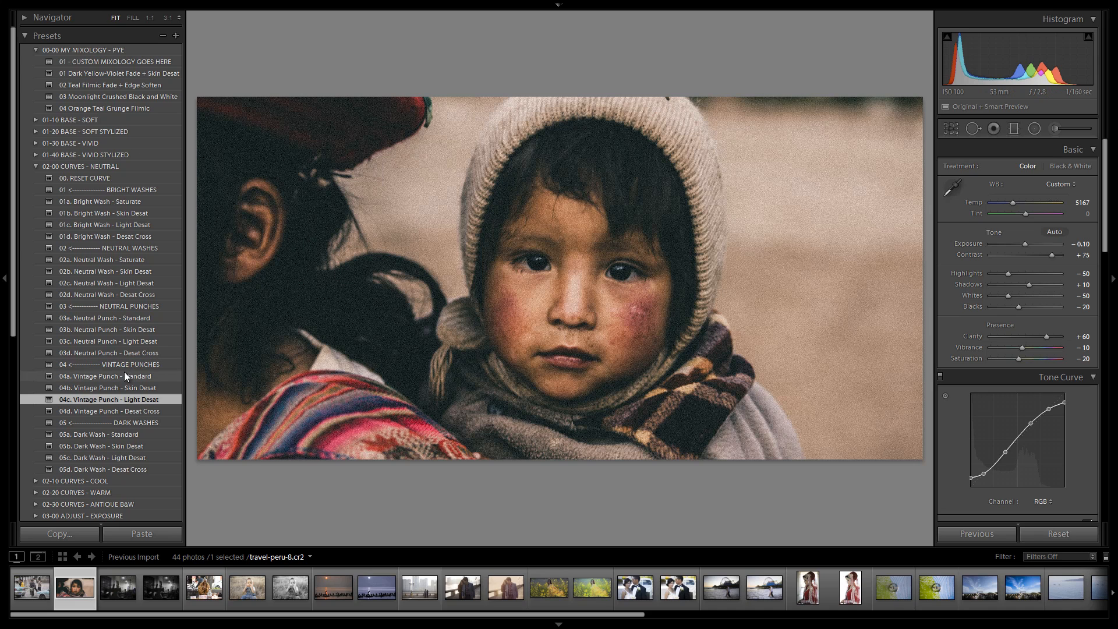
click(118, 283)
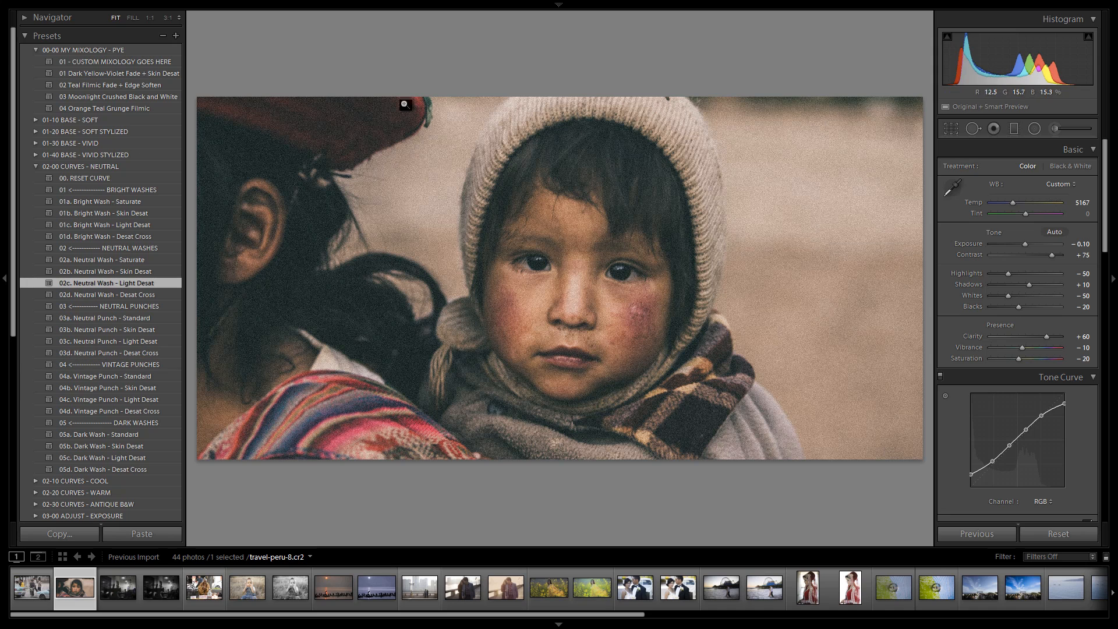
click(139, 341)
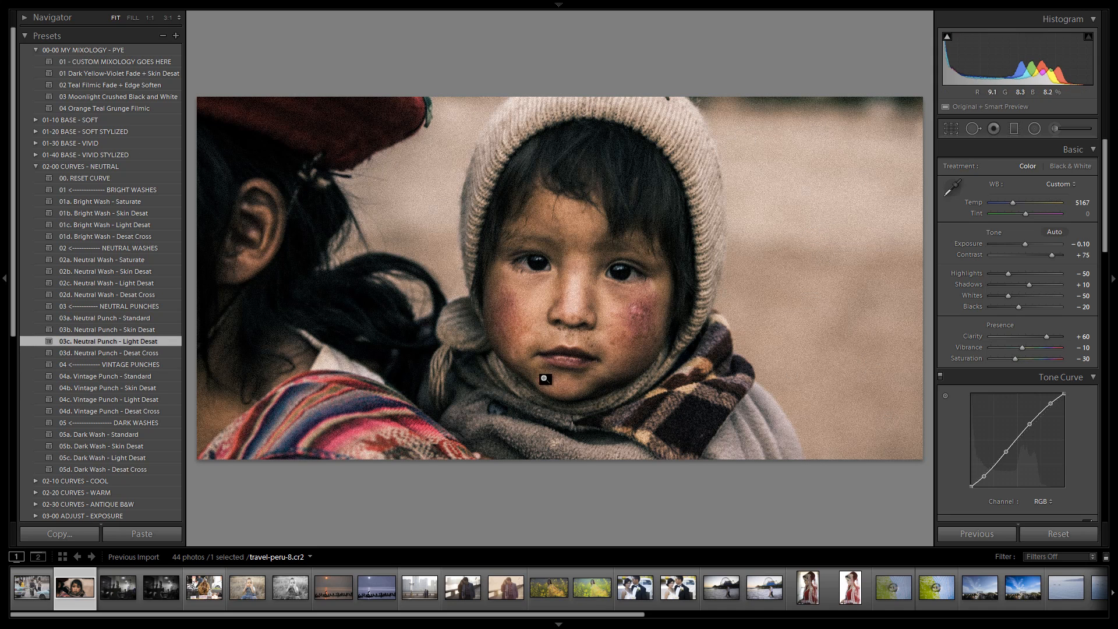
Undo the three trial curve presets and collapse the 02-00 CURVES - NEUTRAL group
key(ctrl+z)
key(ctrl+z)
key(ctrl+z)
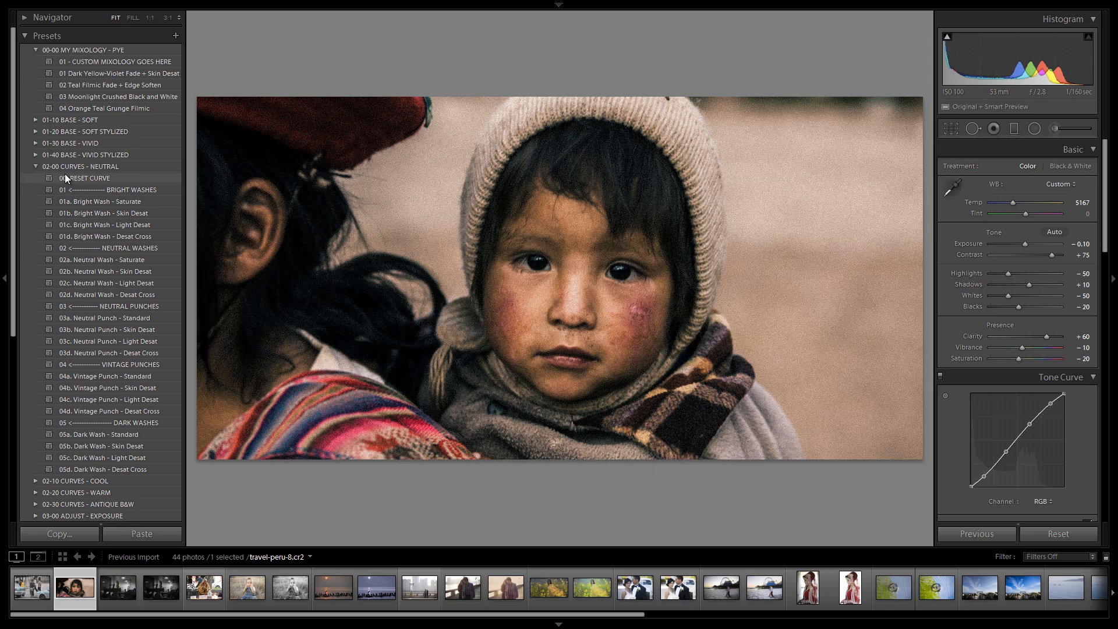
click(41, 166)
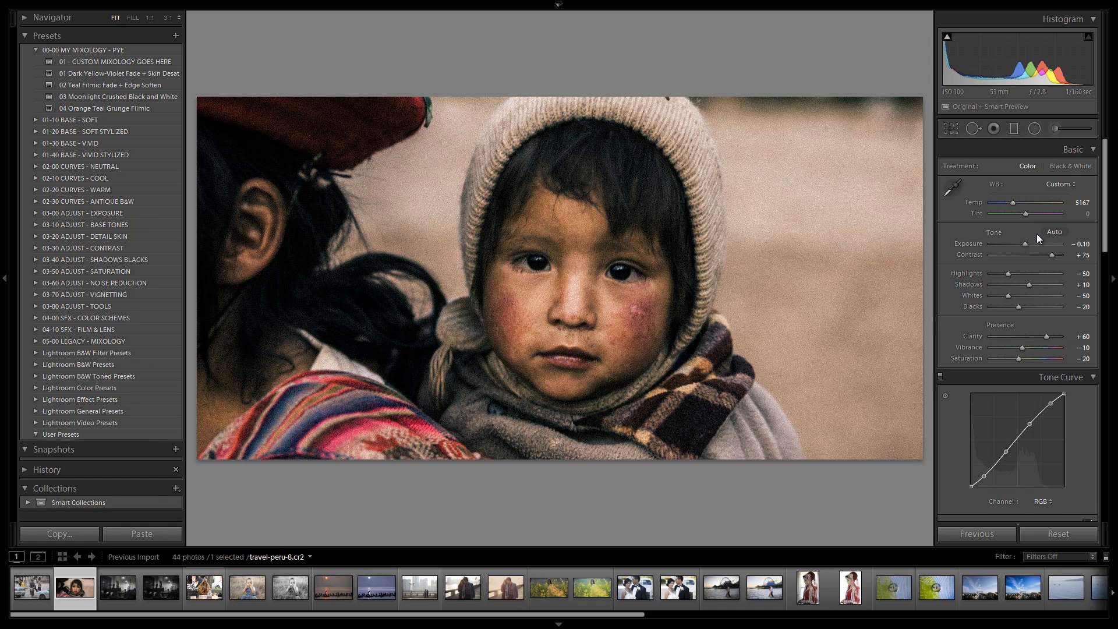
Review the portrait's Tone Curve, HSL and Split Toning settings
scroll(1039, 245, down, 3)
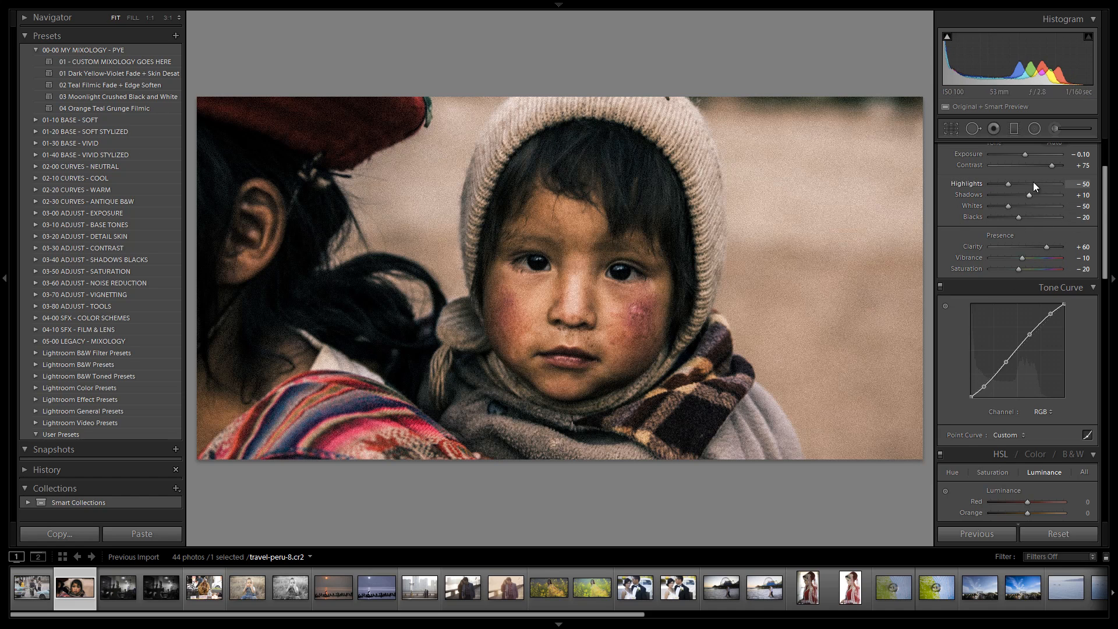
scroll(1040, 212, down, 3)
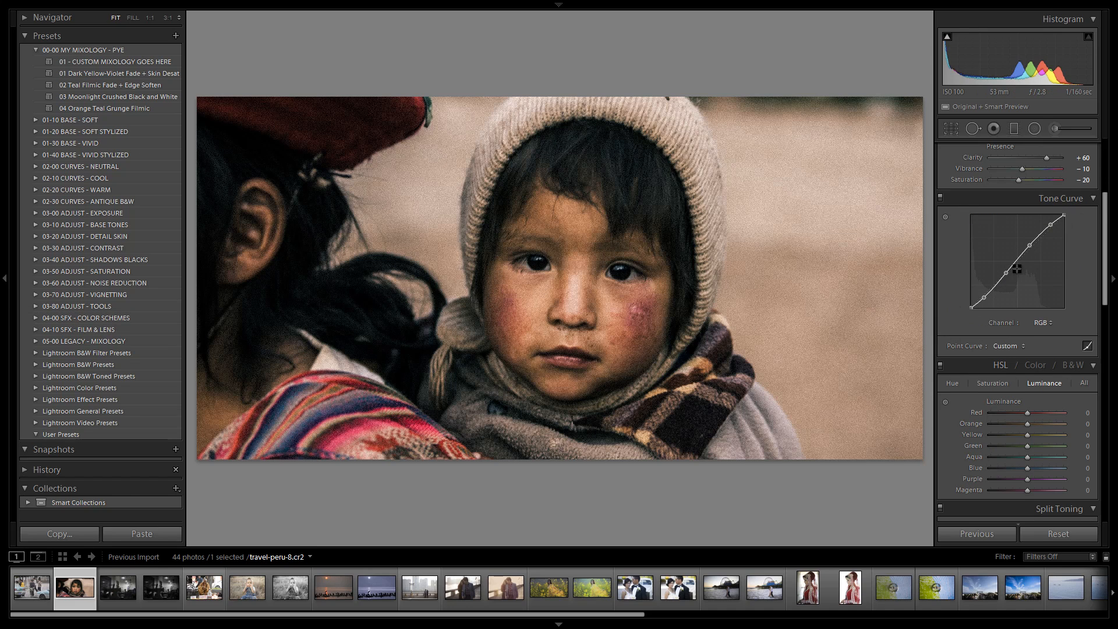
scroll(1065, 322, down, 3)
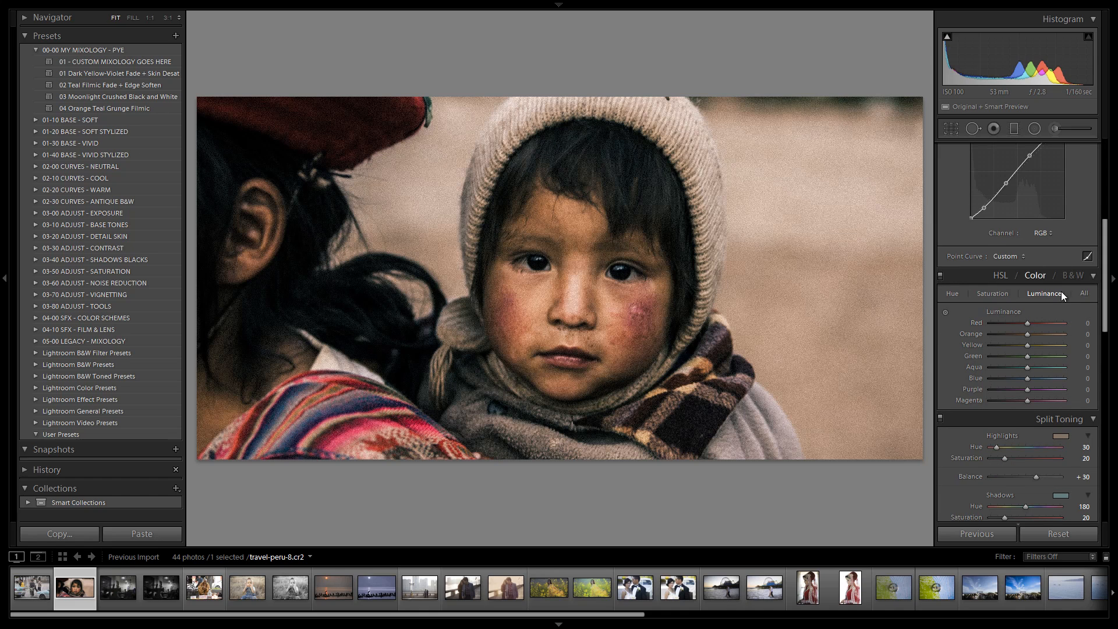
scroll(1025, 346, down, 6)
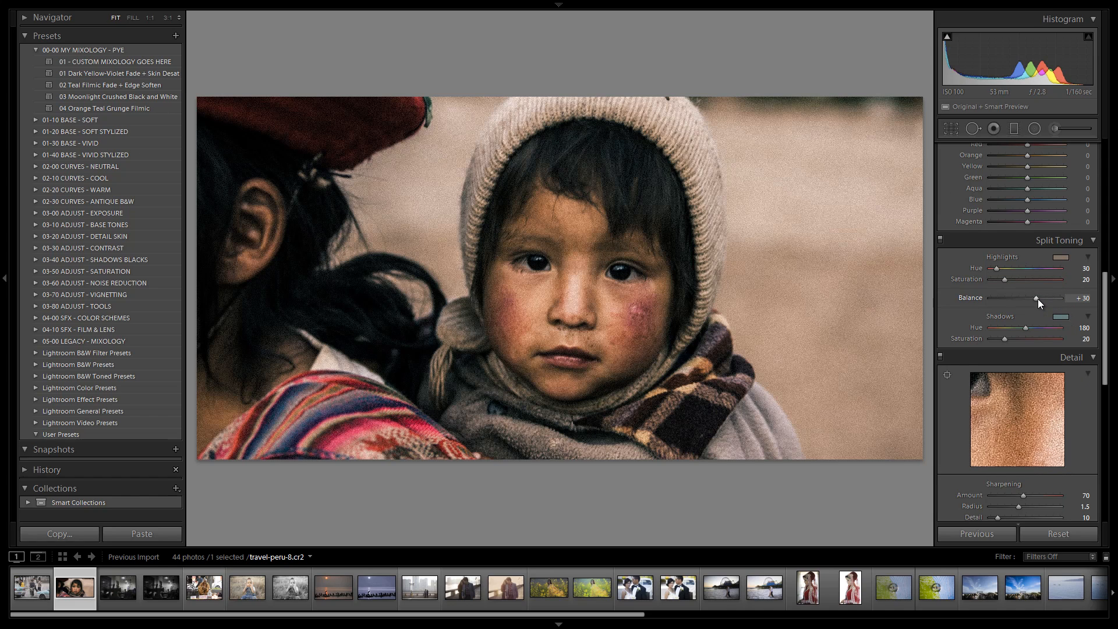
Try a Split Toning Balance of -28 on the portrait and undo the change
mouse_move(1037, 298)
mouse_down()
mouse_move(1057, 298)
mouse_move(1015, 297)
mouse_up()
key(ctrl+z)
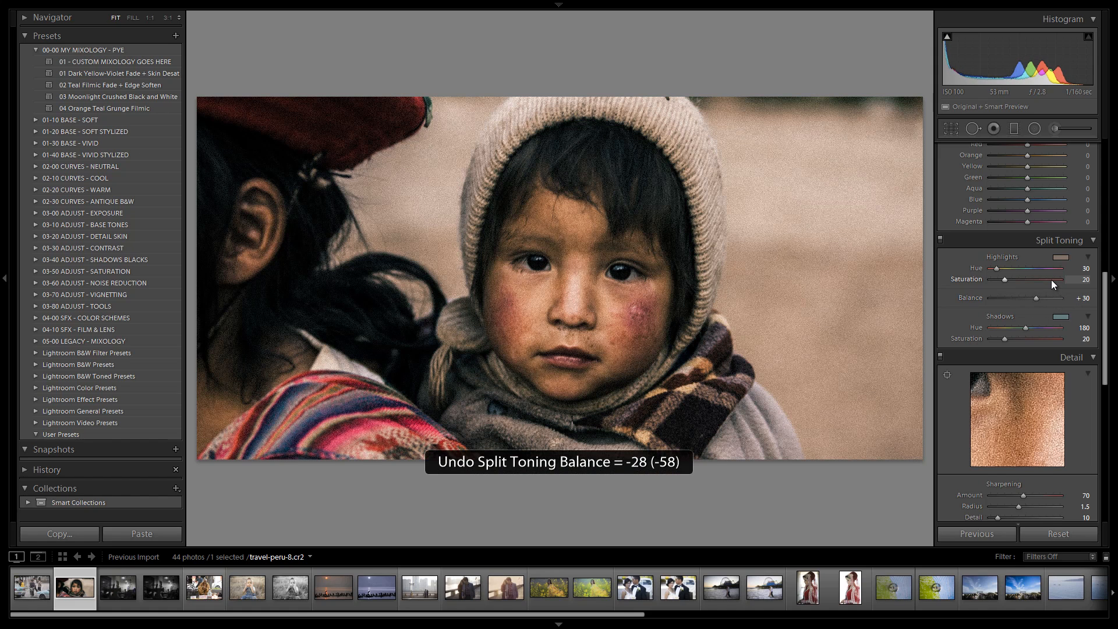
Try resetting the portrait's Sharpening Amount to 25 and undo the change
scroll(1050, 278, down, 3)
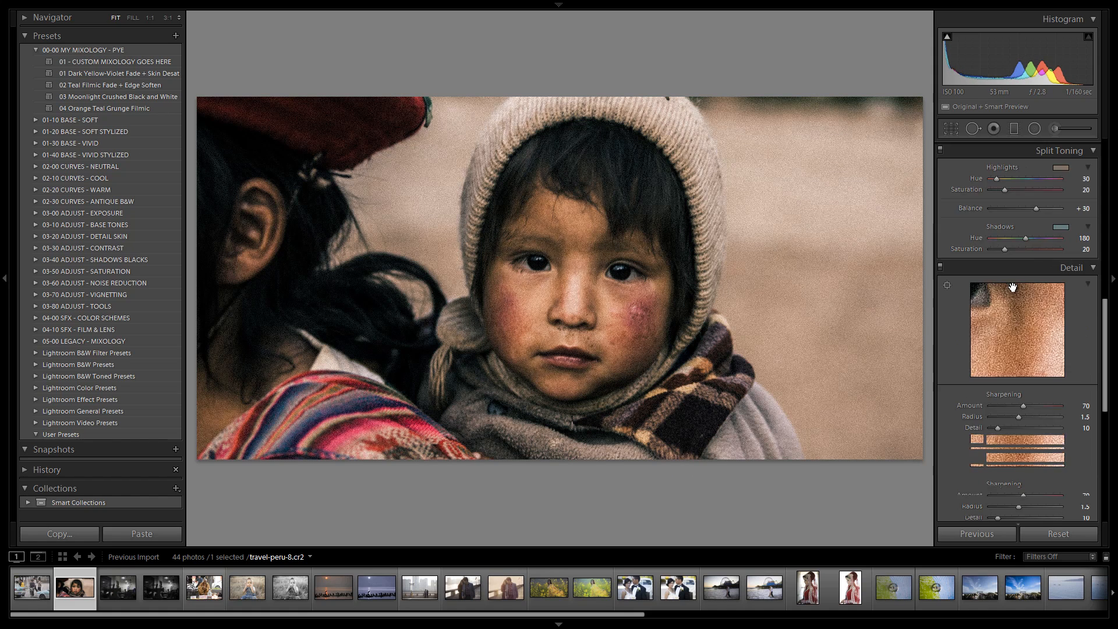
scroll(1025, 280, down, 3)
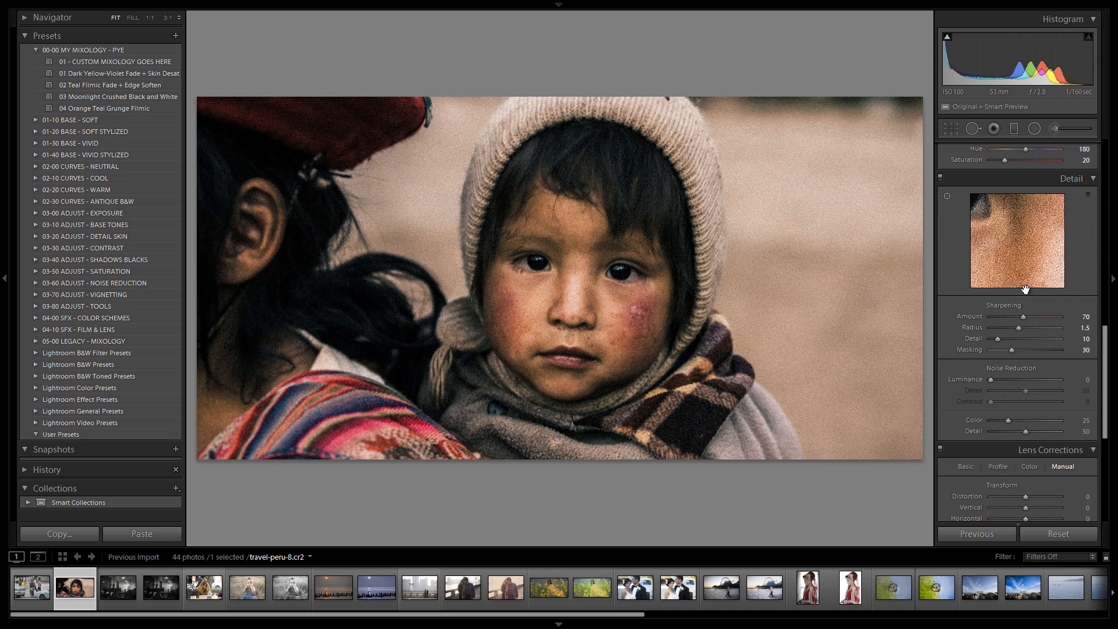
scroll(1042, 315, down, 3)
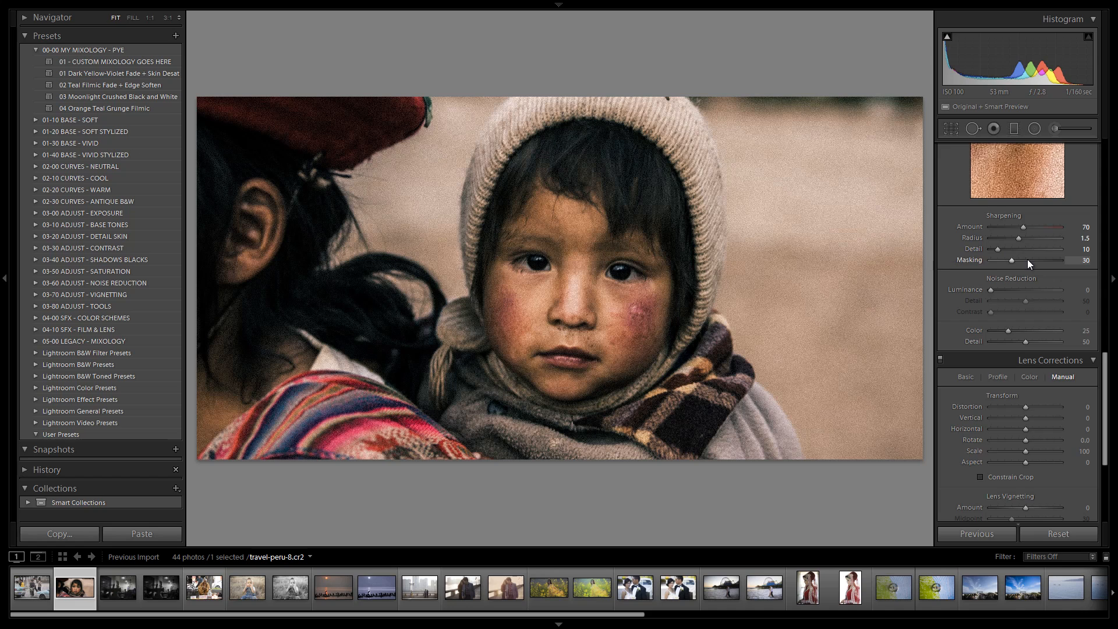
scroll(1027, 260, up, 3)
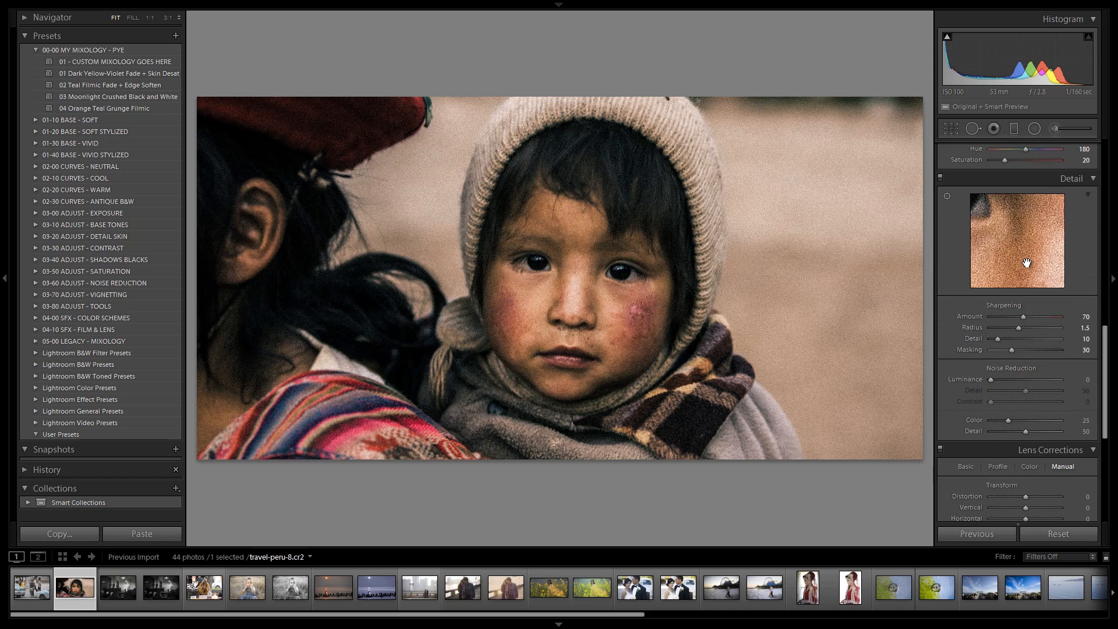
double_click(1022, 317)
key(ctrl+z)
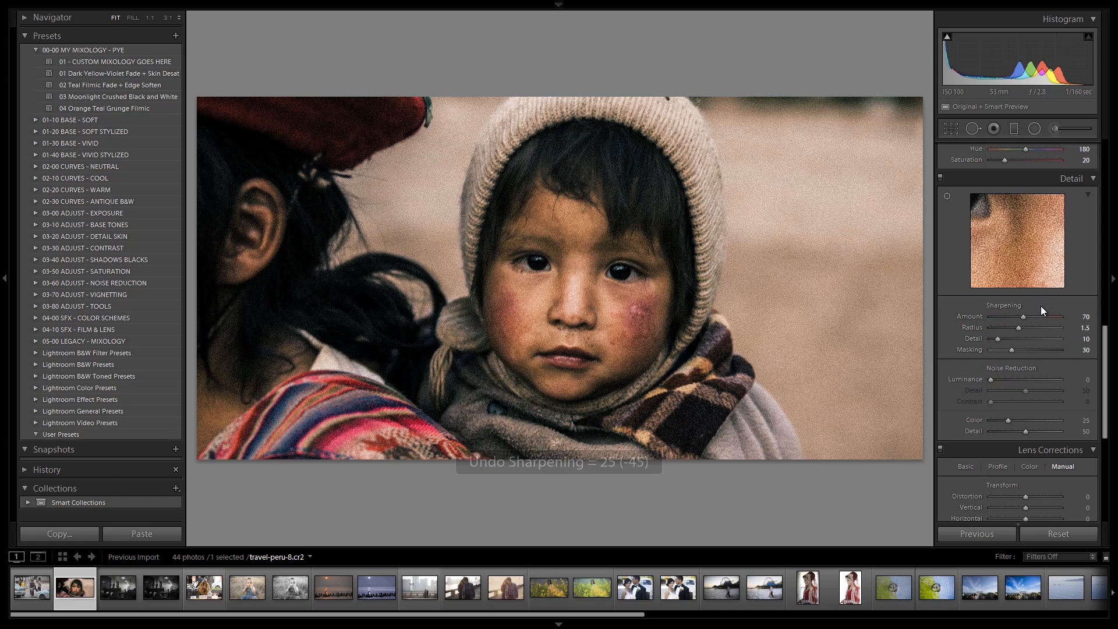
Review the portrait's Noise Reduction, Lens Corrections, Post-Crop Vignetting and Grain settings
scroll(1040, 323, down, 2)
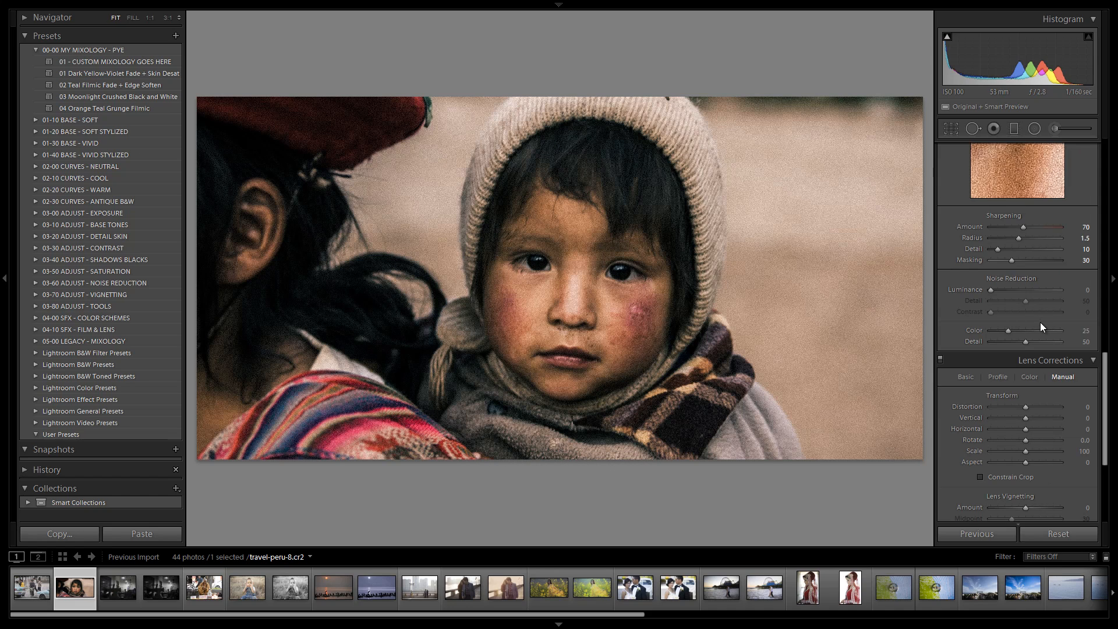
scroll(1033, 344, down, 2)
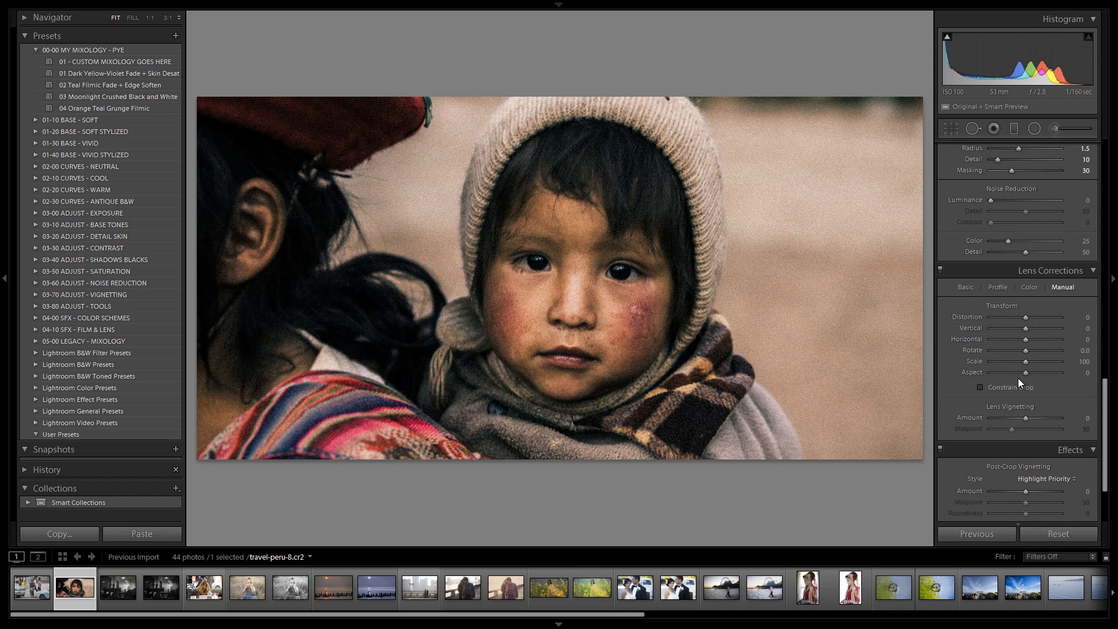
click(1042, 373)
scroll(1036, 375, down, 2)
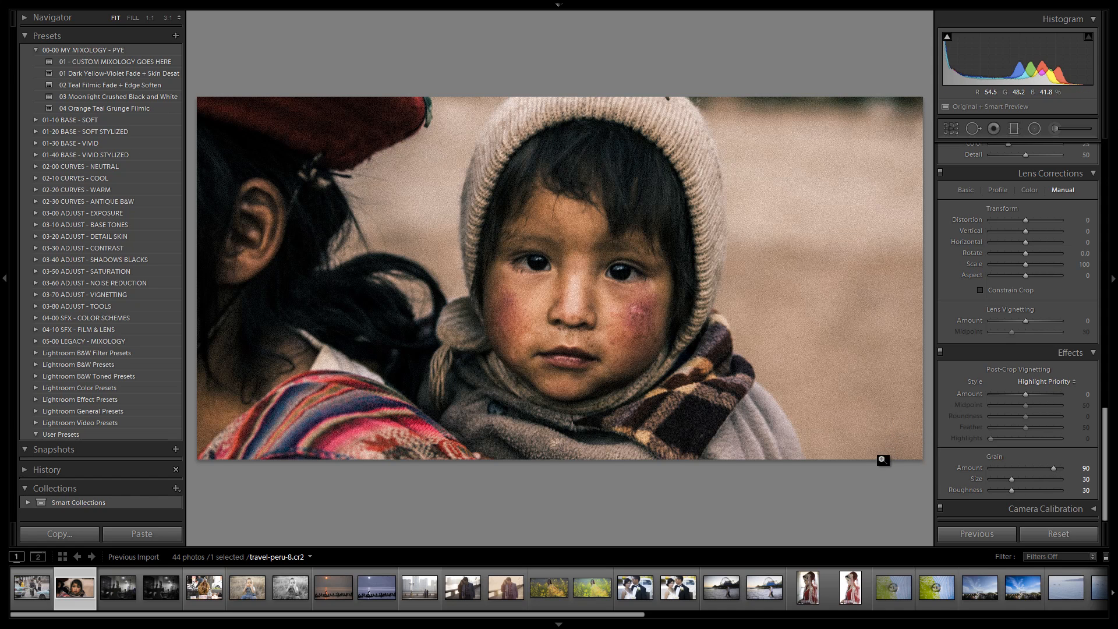
Compare the portrait's before and after versions, then return to the Basic adjustments of the edited version
key(backslash)
key(backslash)
scroll(1004, 358, up, 10)
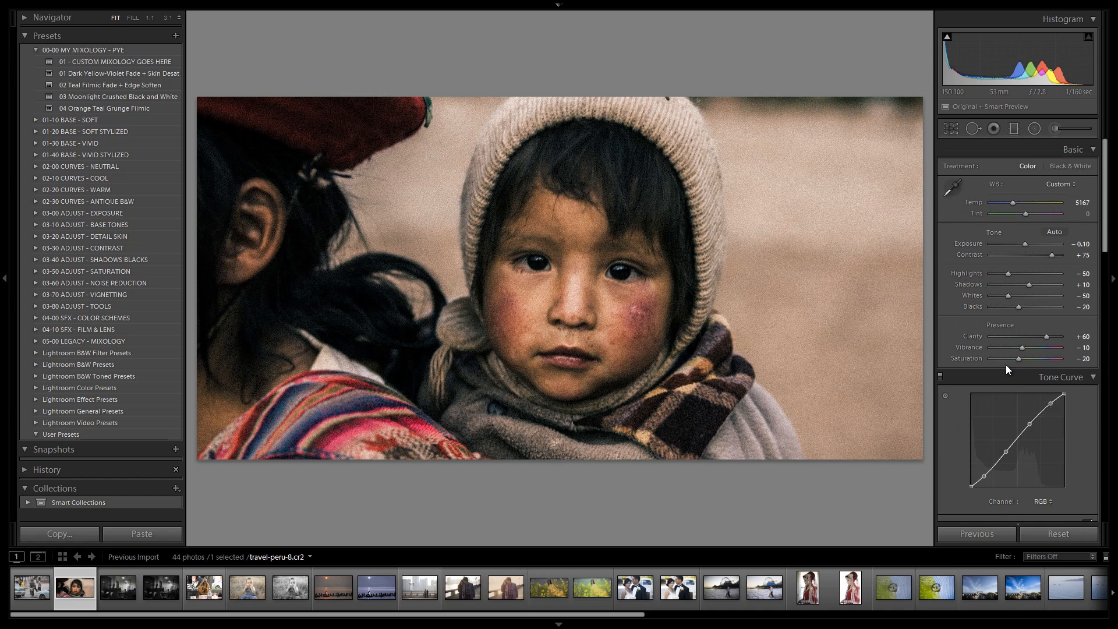